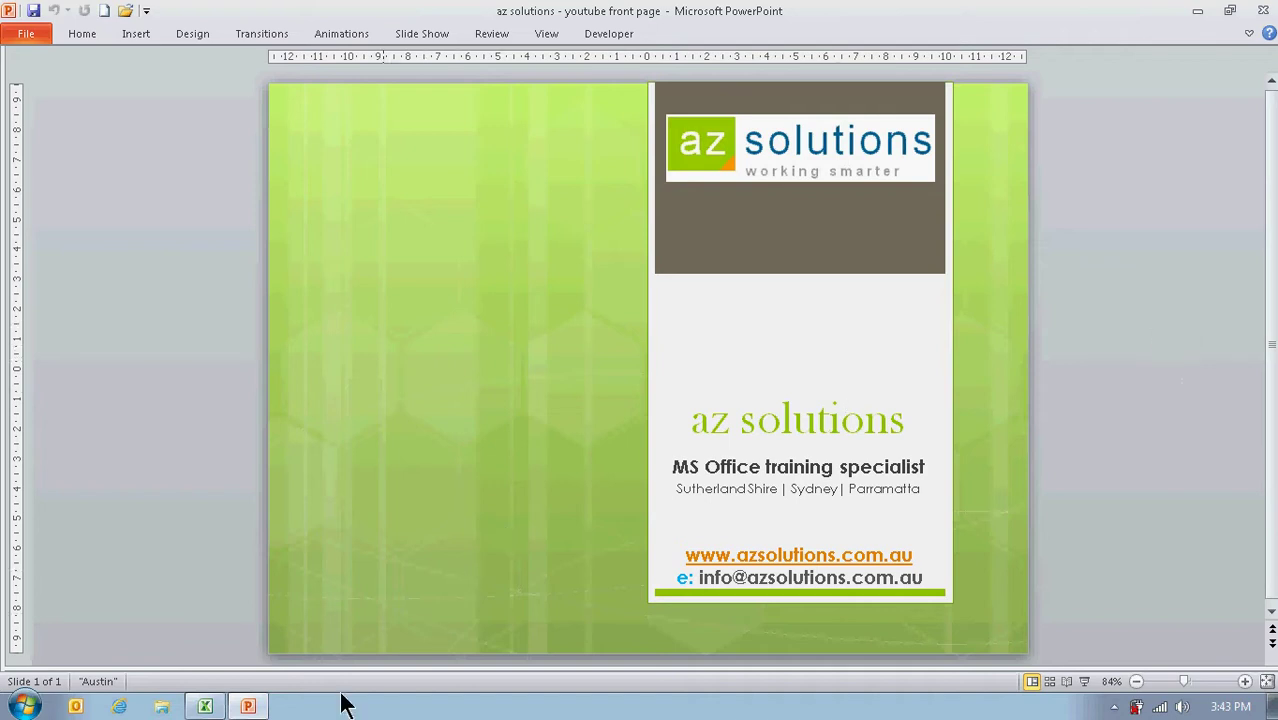
Bring the 'Introduction - Intermediate' Excel workbook to the front from the taskbar.
{"action": "left_click", "coordinate": [206, 707]}
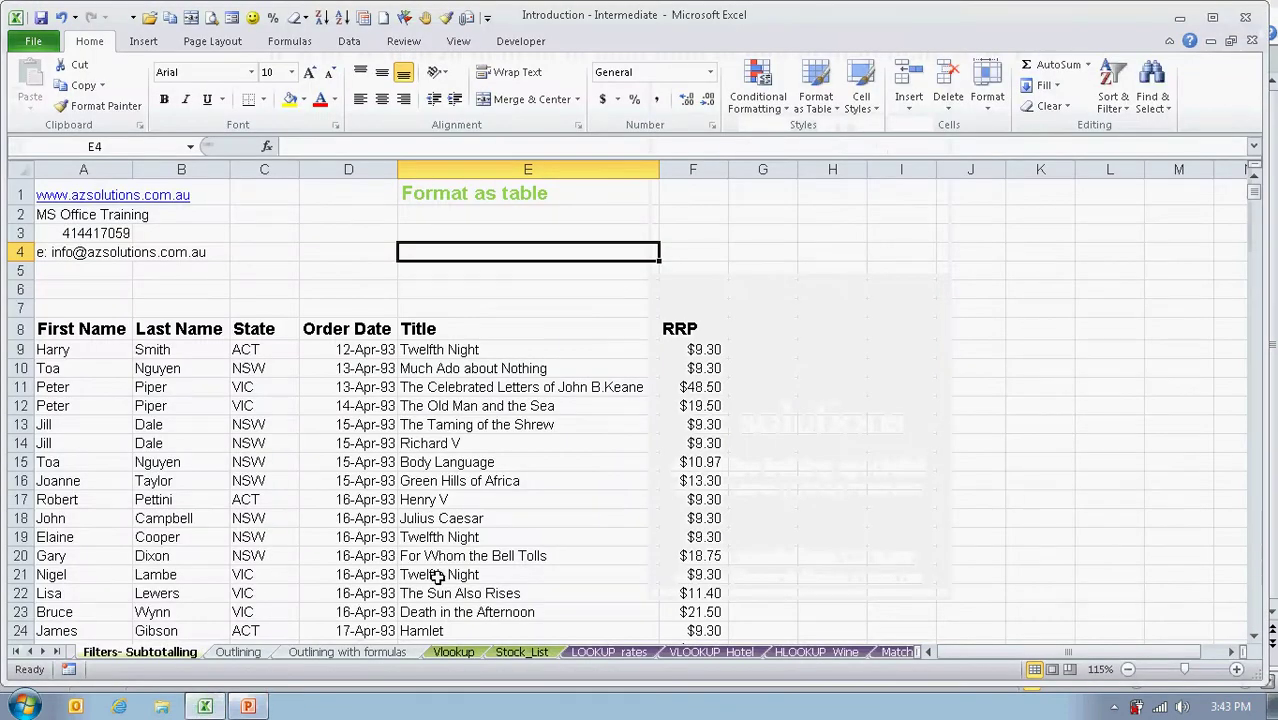
Format the order list A8:F57 as a table with headers in Table Style Medium 4.
{"action": "left_click", "coordinate": [262, 449]}
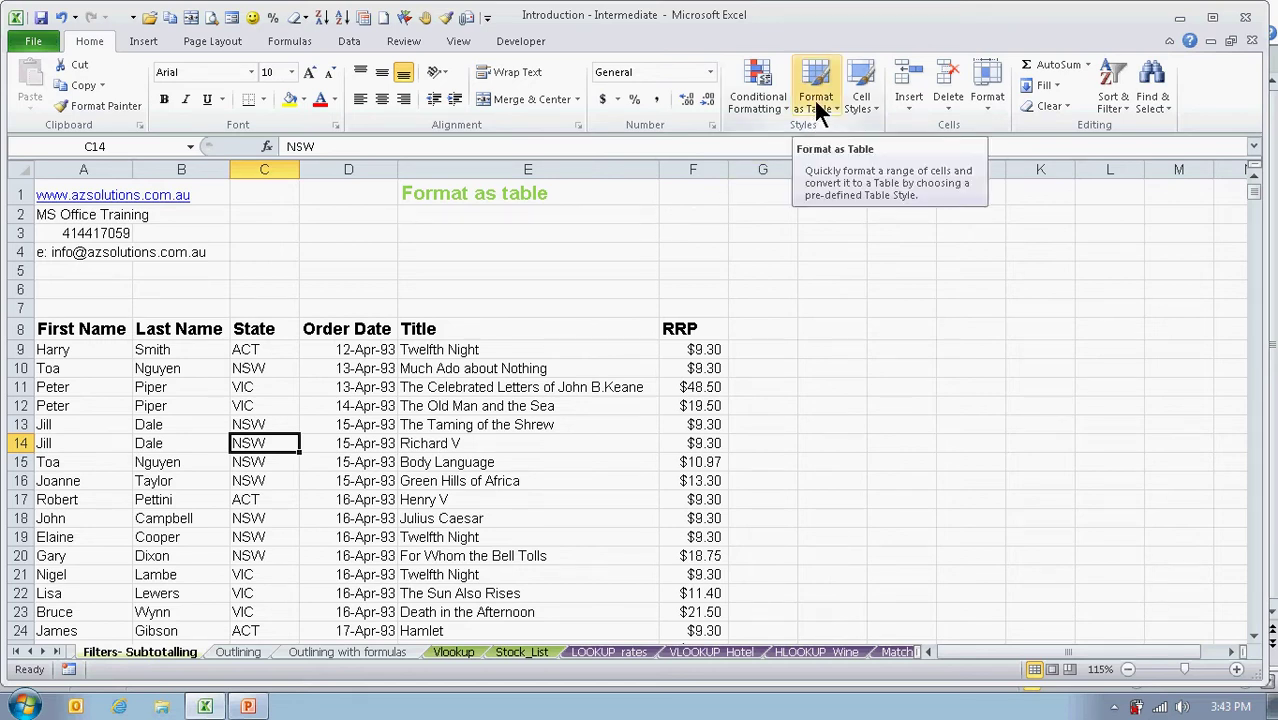
{"action": "left_click", "coordinate": [815, 102]}
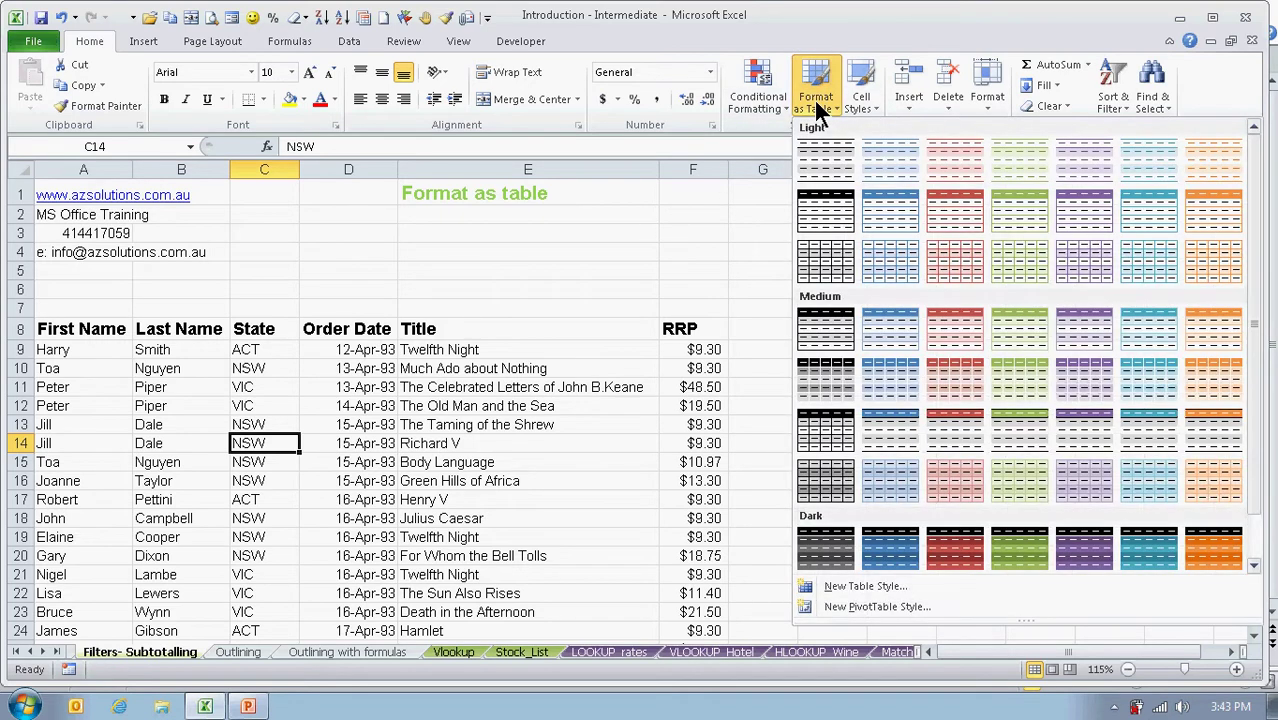
{"action": "left_click", "coordinate": [1015, 331]}
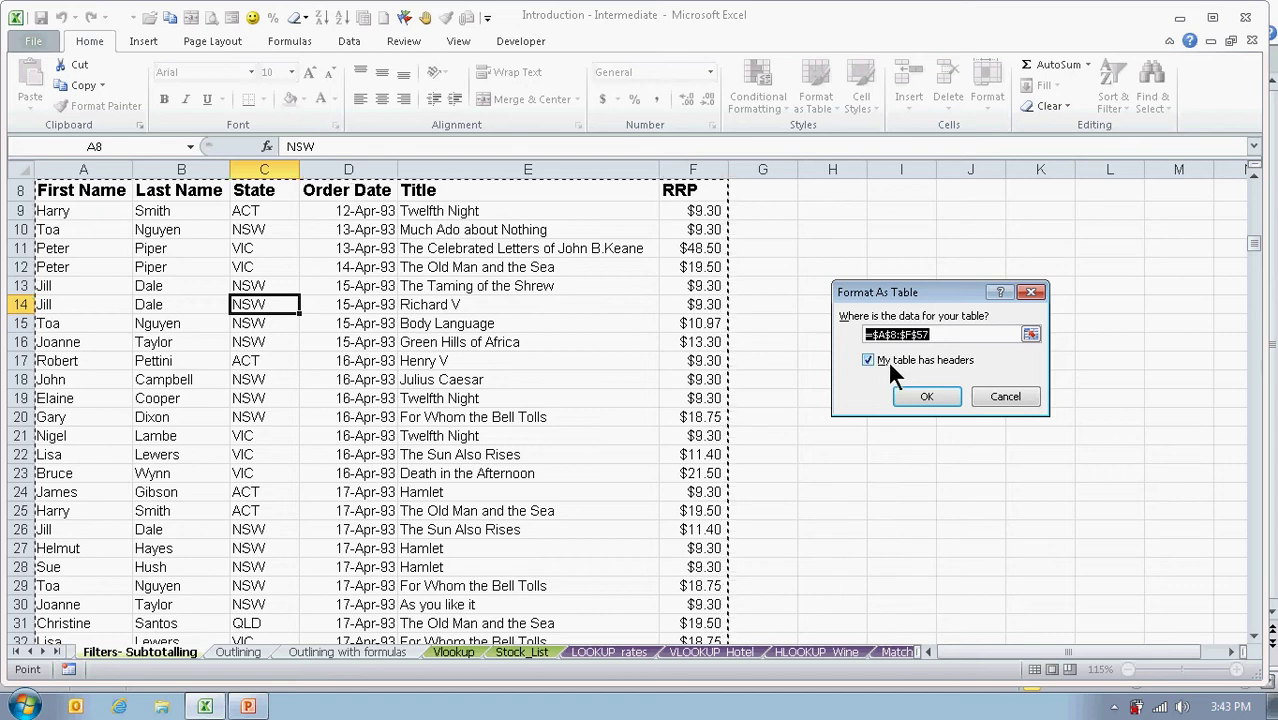
{"action": "left_click", "coordinate": [930, 397]}
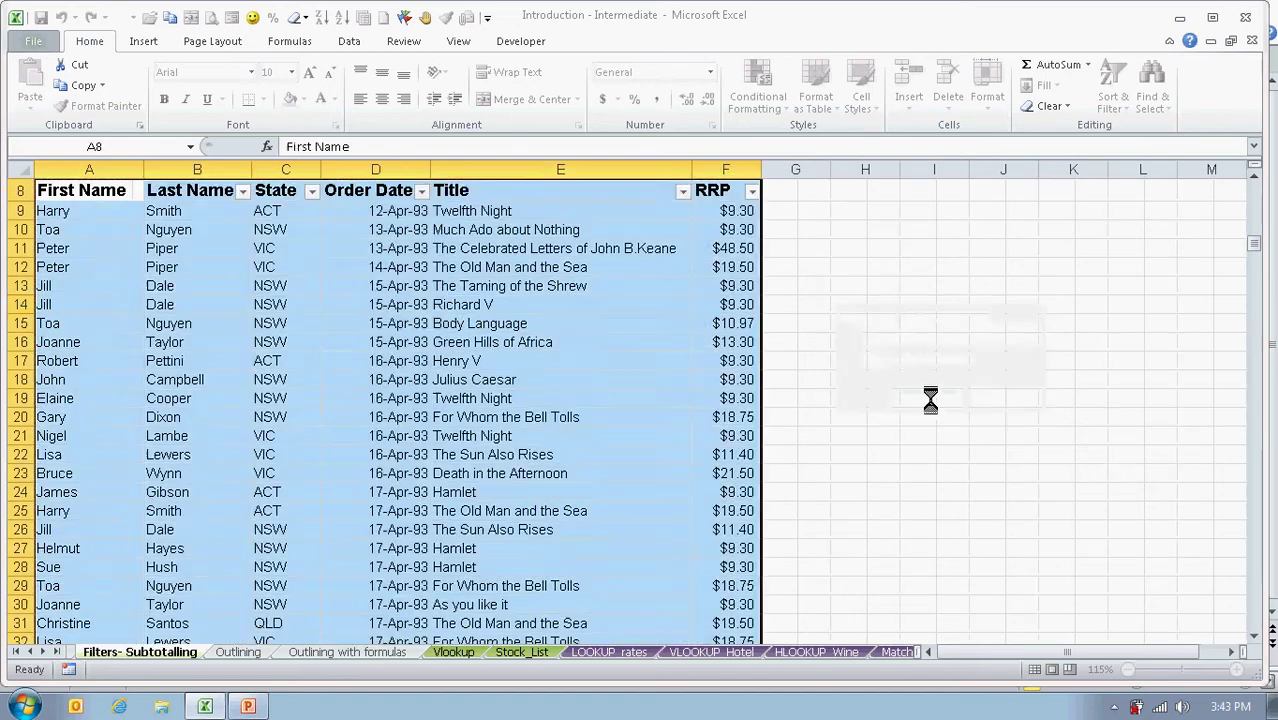
Turn on the table's Total Row and set the State total to Count, showing 49.
{"action": "left_click", "coordinate": [568, 291]}
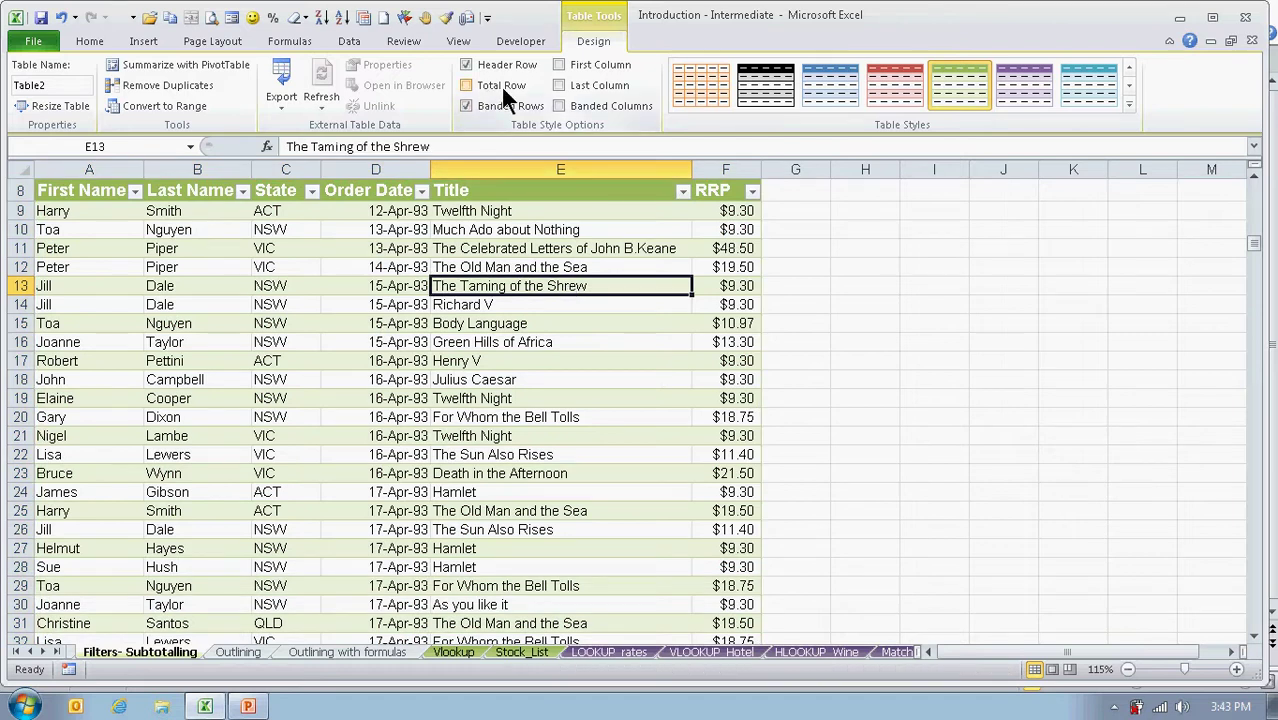
{"action": "left_click", "coordinate": [465, 84]}
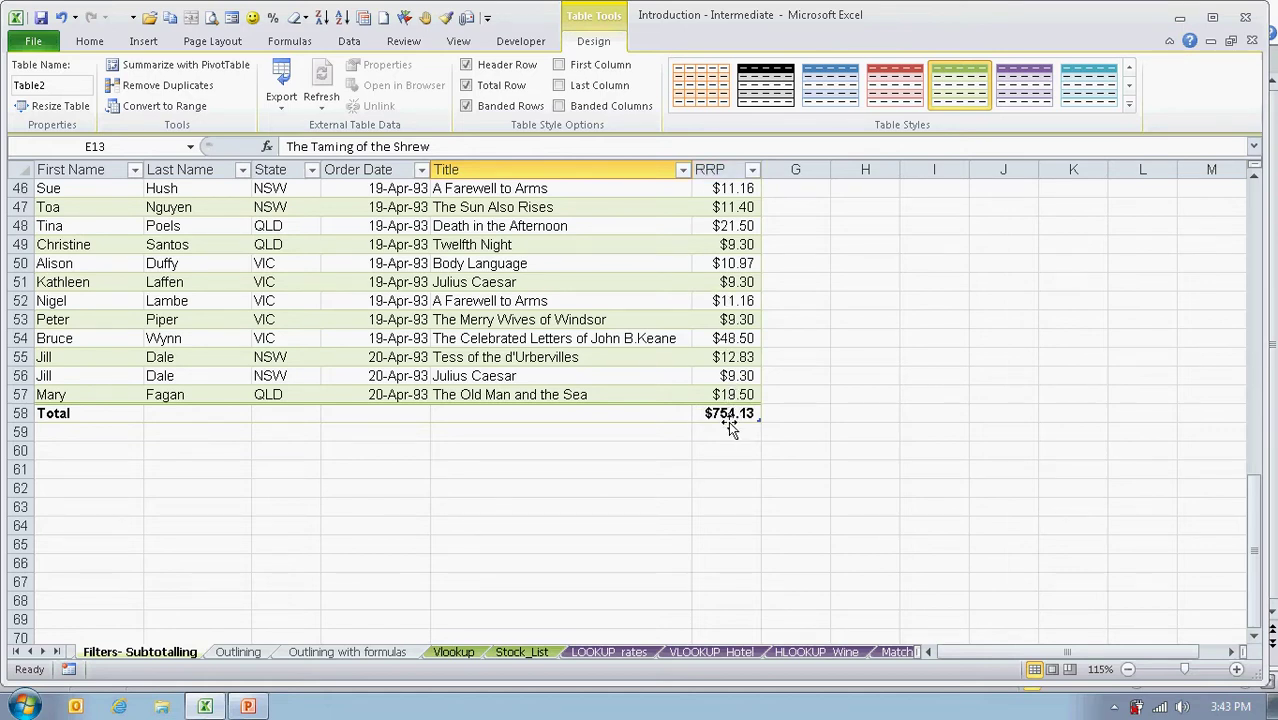
{"action": "left_click", "coordinate": [284, 413]}
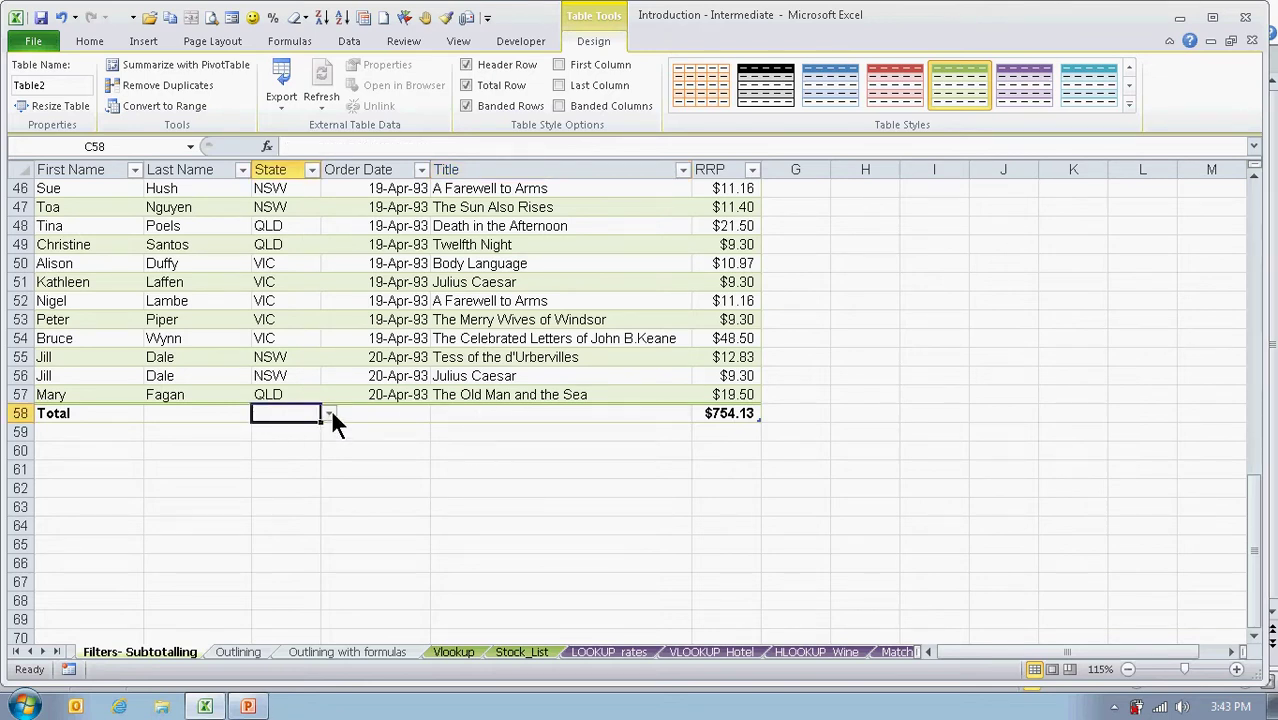
{"action": "left_click", "coordinate": [329, 413]}
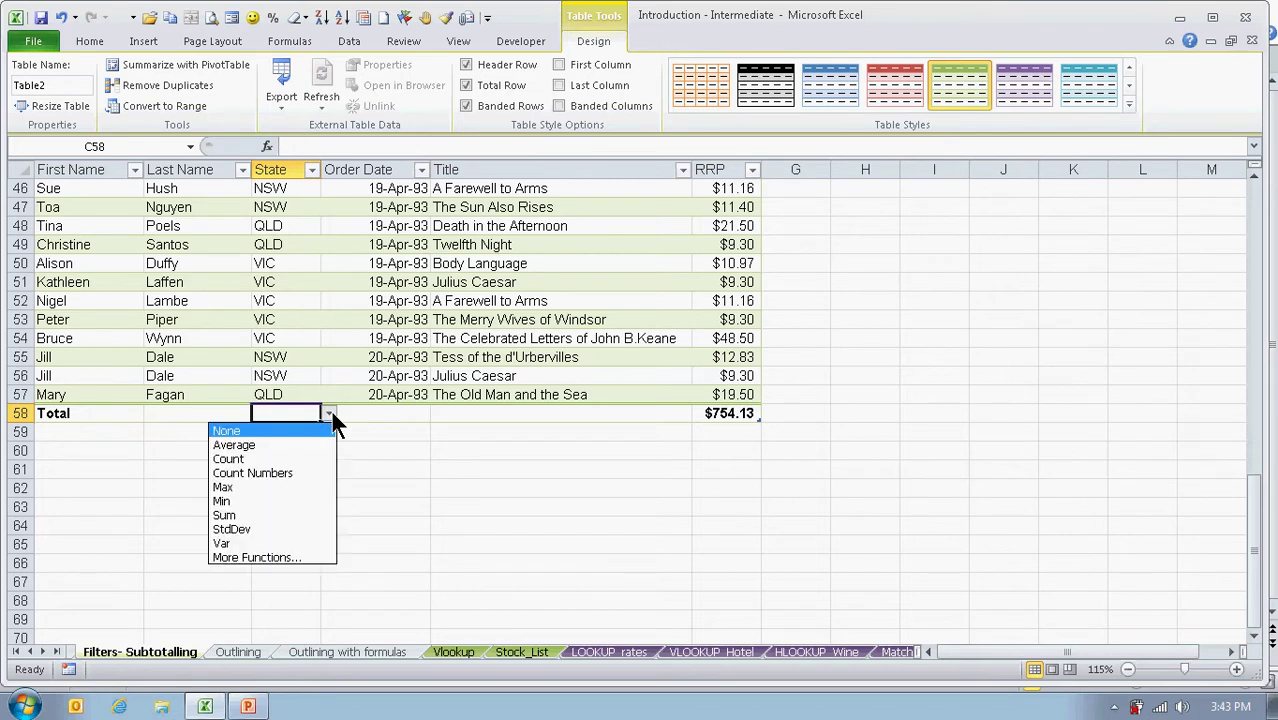
{"action": "left_click", "coordinate": [276, 458]}
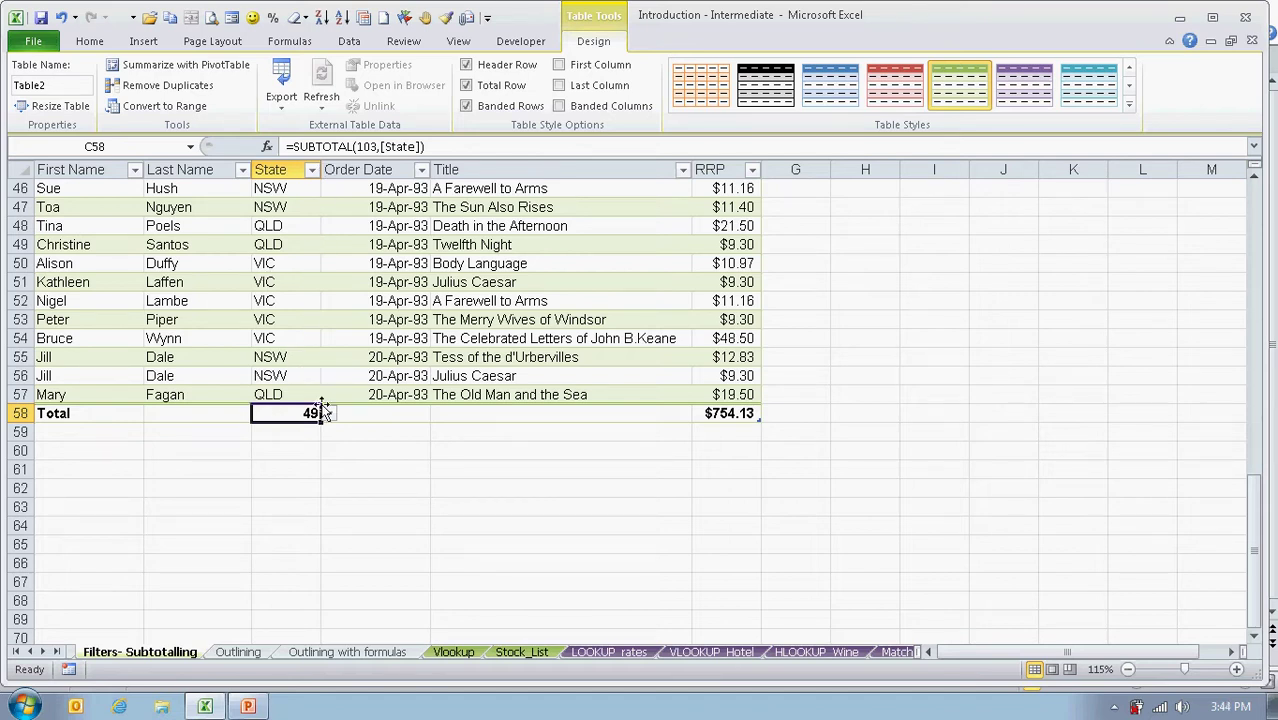
{"action": "left_click", "coordinate": [731, 394]}
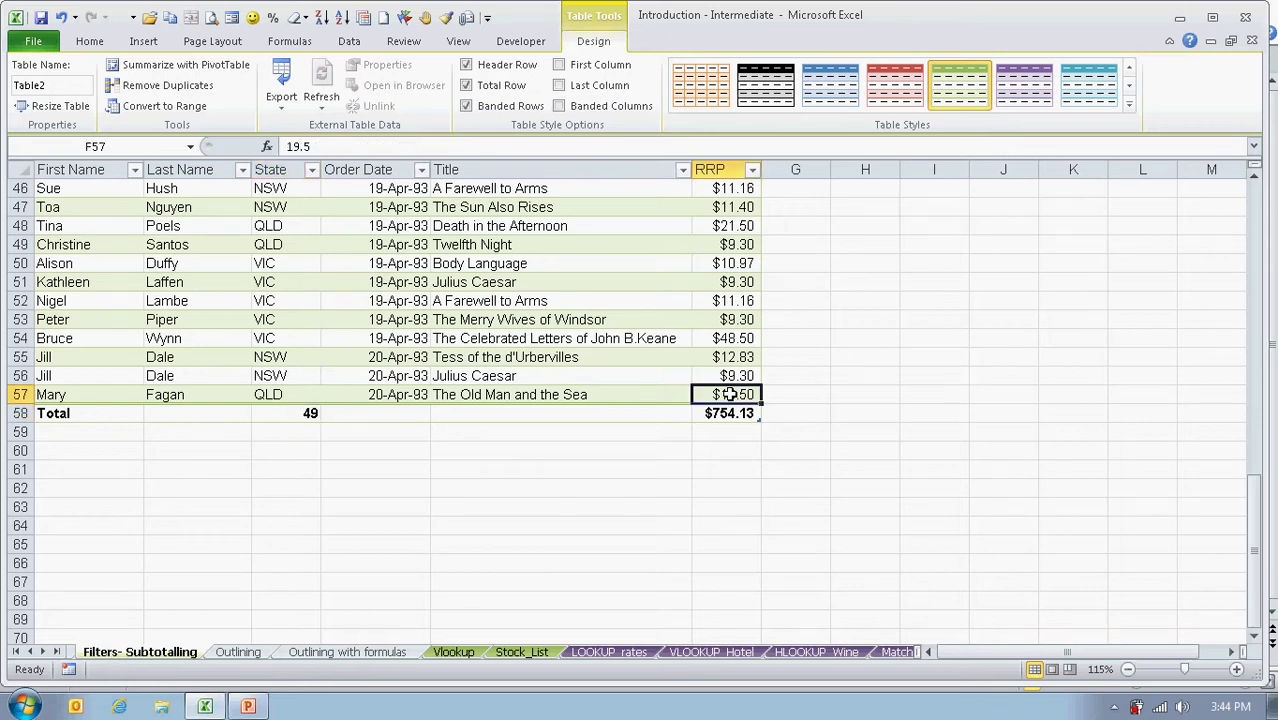
Add a new table row with the customer's first and last name, state NSW, and today's date.
{"action": "key", "text": "Tab"}
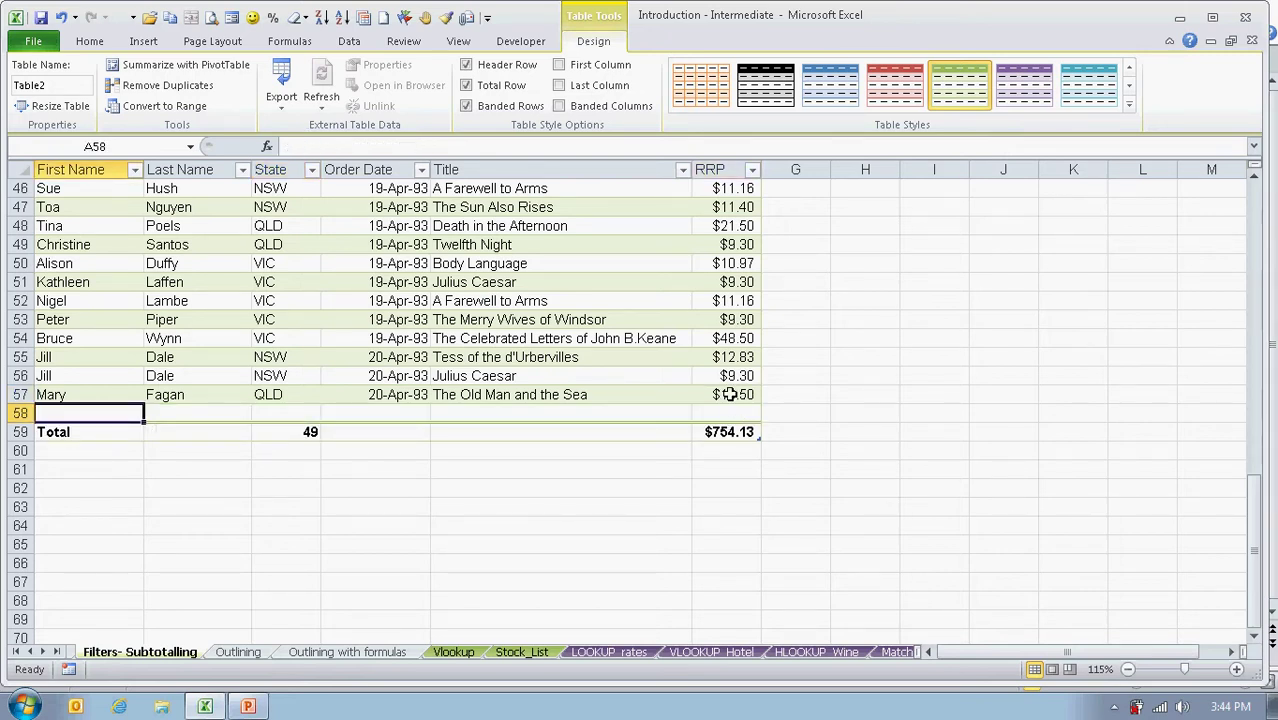
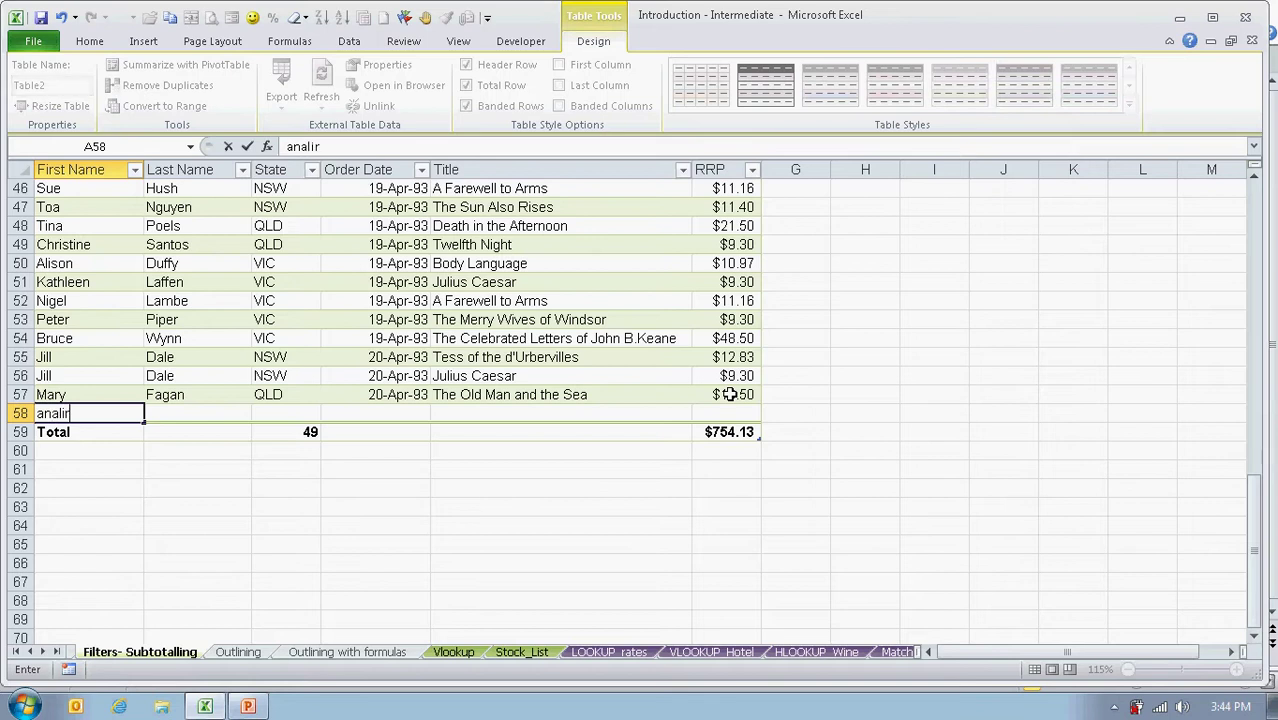
{"action": "key", "text": "Tab"}
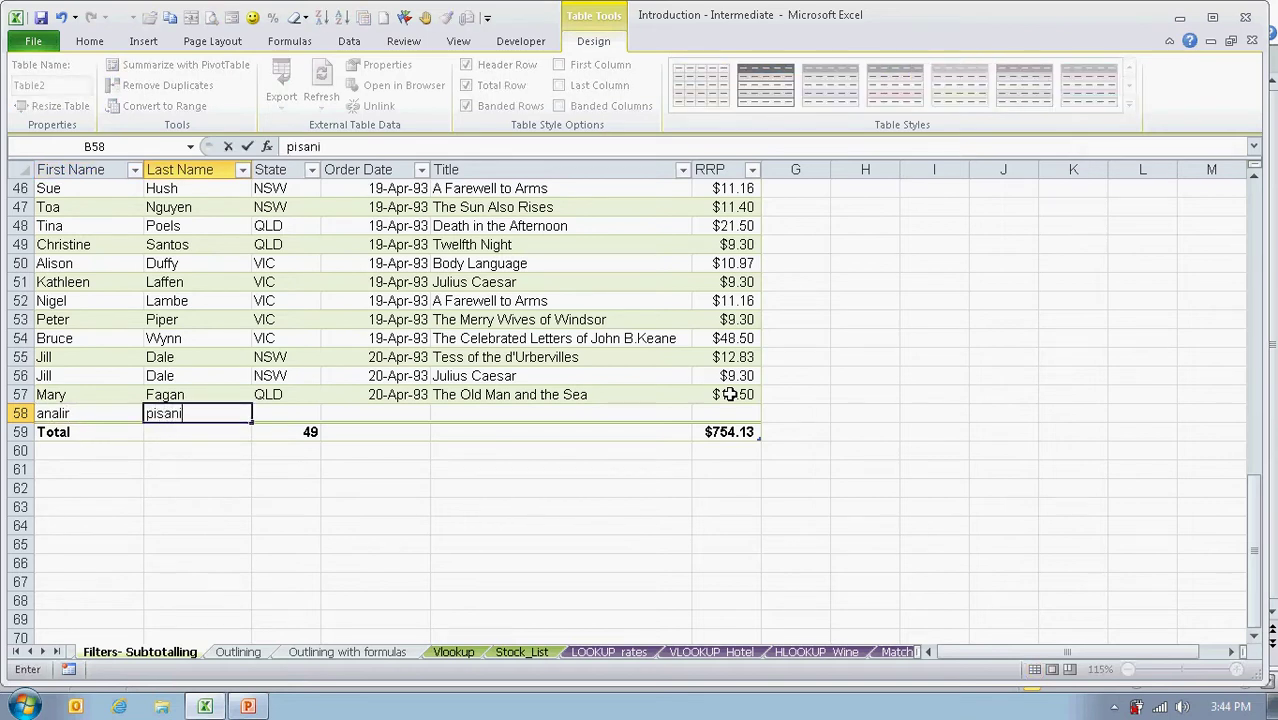
{"action": "key", "text": "Tab"}
{"action": "type", "text": "nsw"}
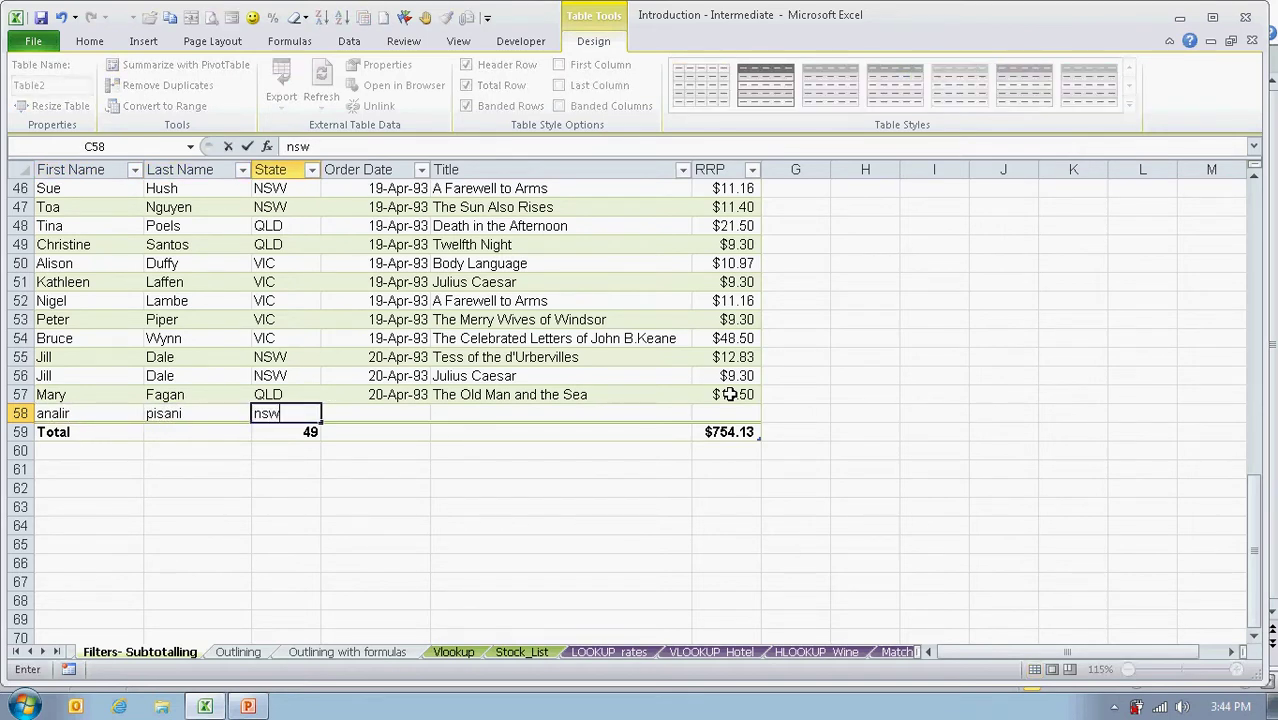
{"action": "key", "text": "Tab"}
{"action": "key", "text": "ctrl+semicolon"}
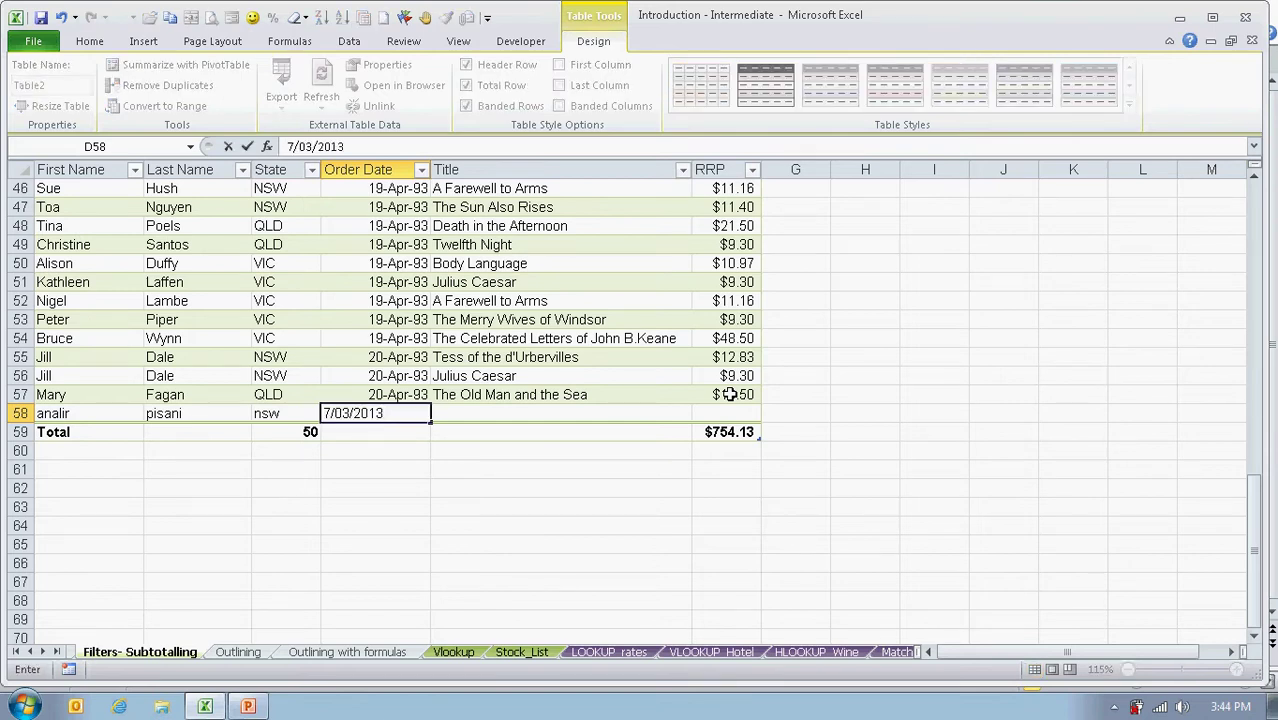
{"action": "key", "text": "Tab"}
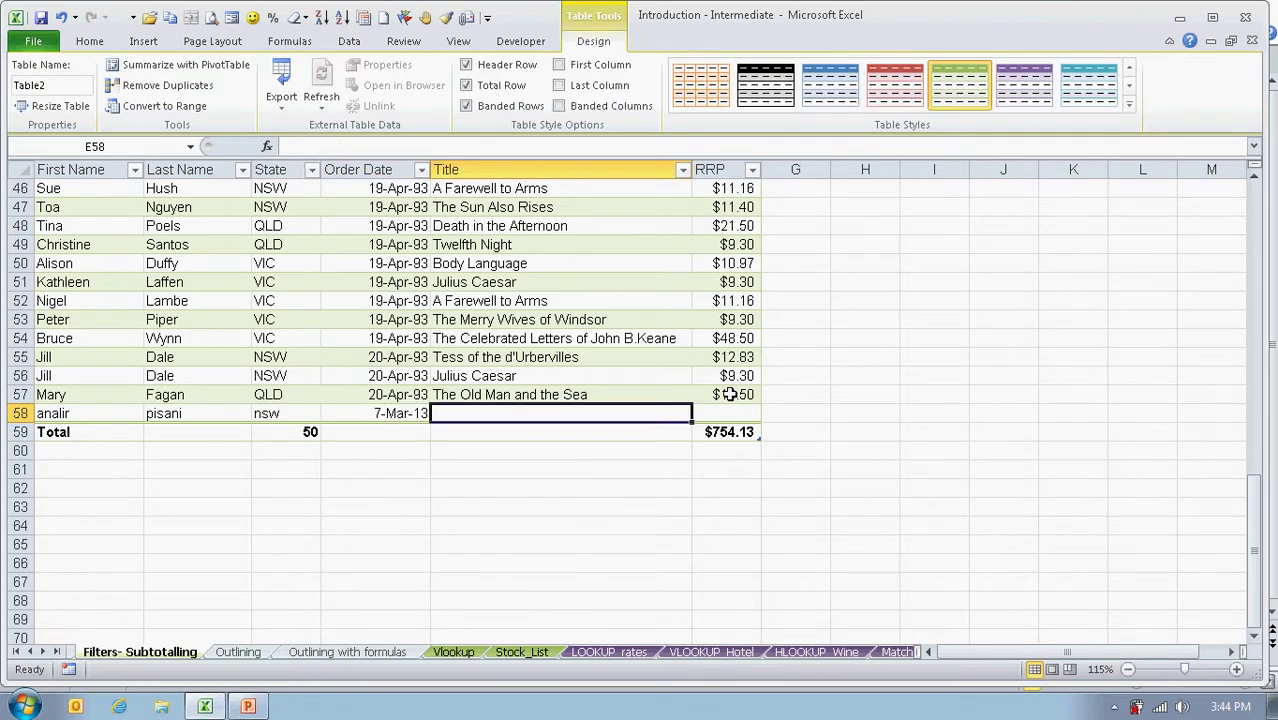
{"action": "type", "text": "www."}
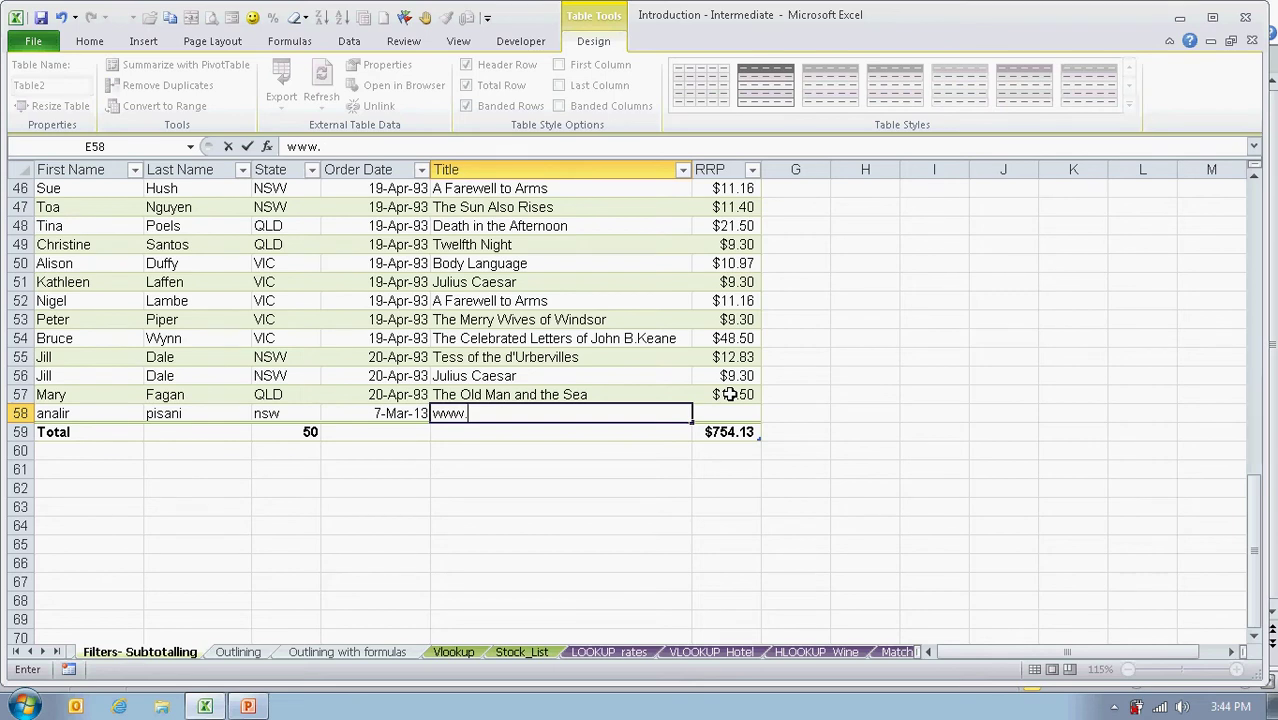
{"action": "type", "text": "azsolutios"}
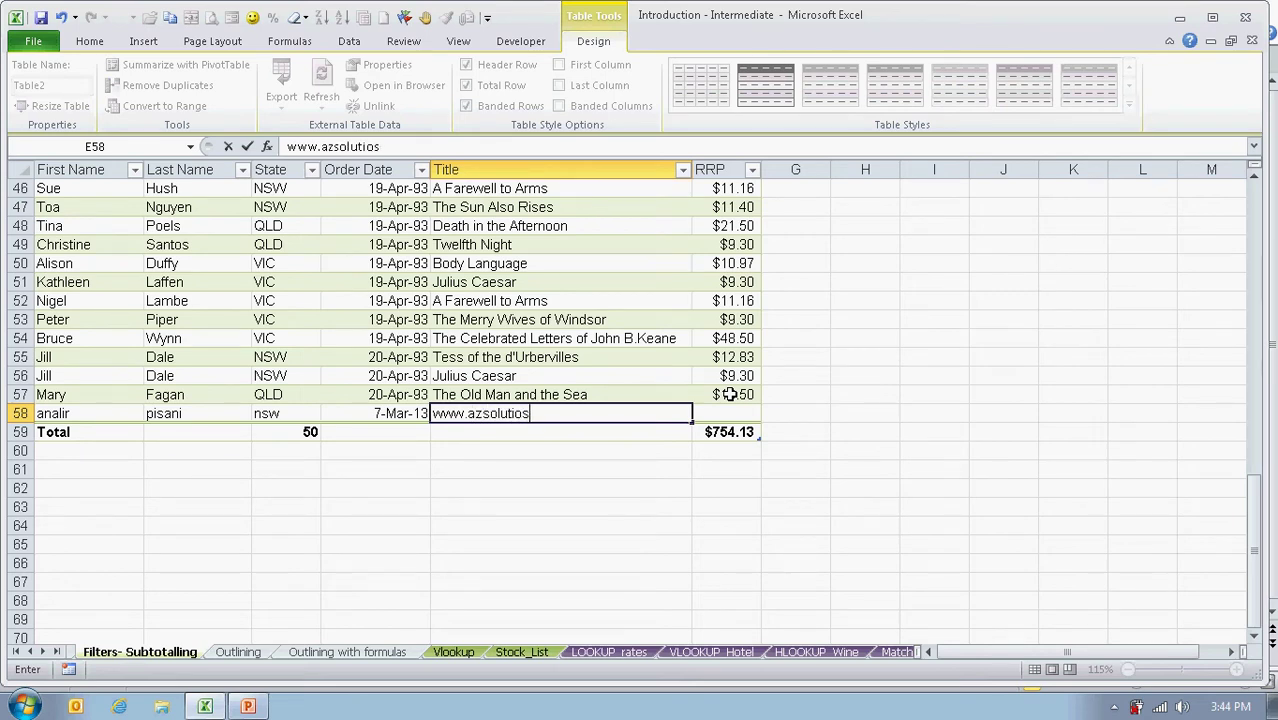
{"action": "key", "text": "BackSpace"}
{"action": "type", "text": "ns.com.au"}
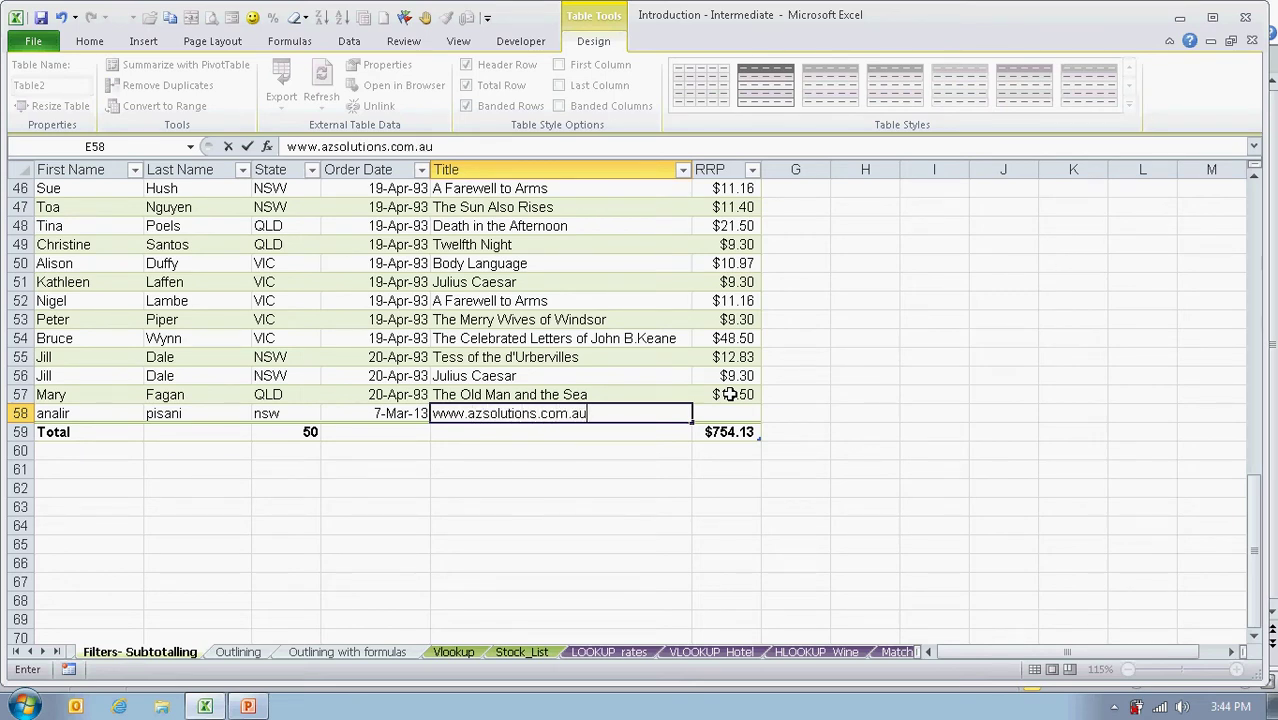
{"action": "key", "text": "Tab"}
{"action": "type", "text": "5555"}
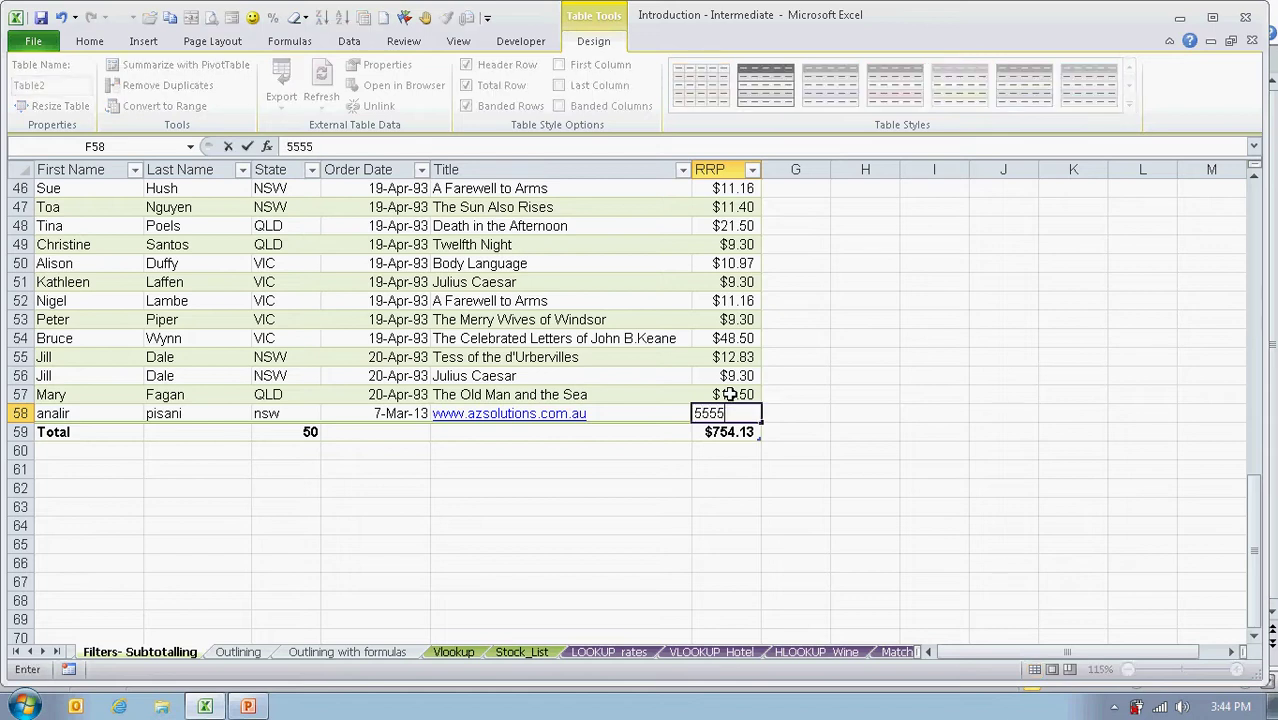
{"action": "key", "text": "Tab"}
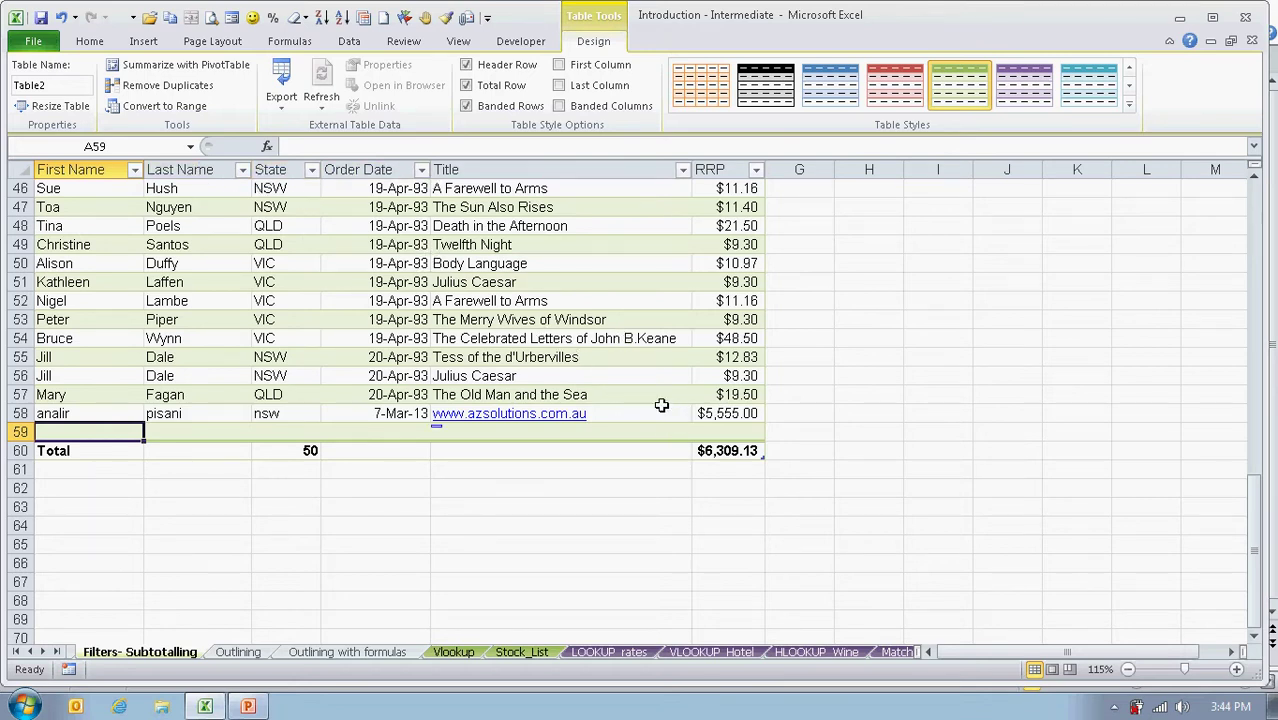
Choose Convert to Range for Table2 from a cell inside the table.
{"action": "left_click", "coordinate": [728, 450]}
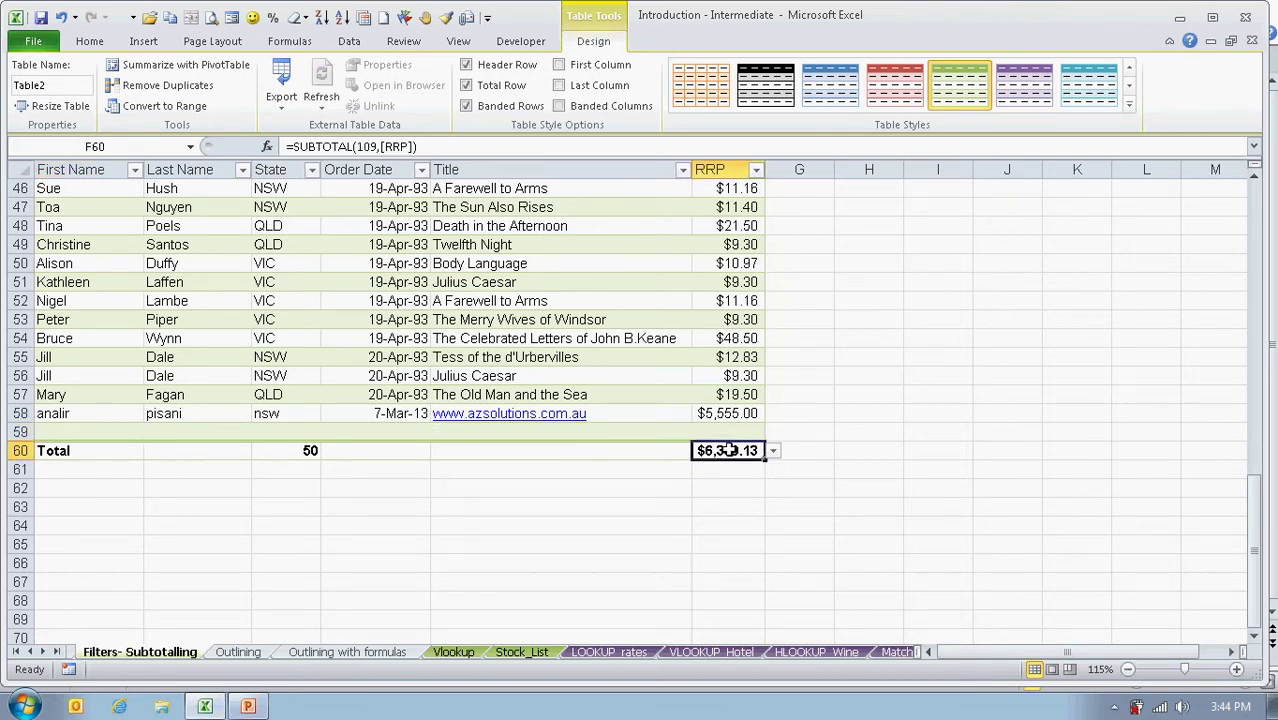
{"action": "left_click", "coordinate": [600, 319]}
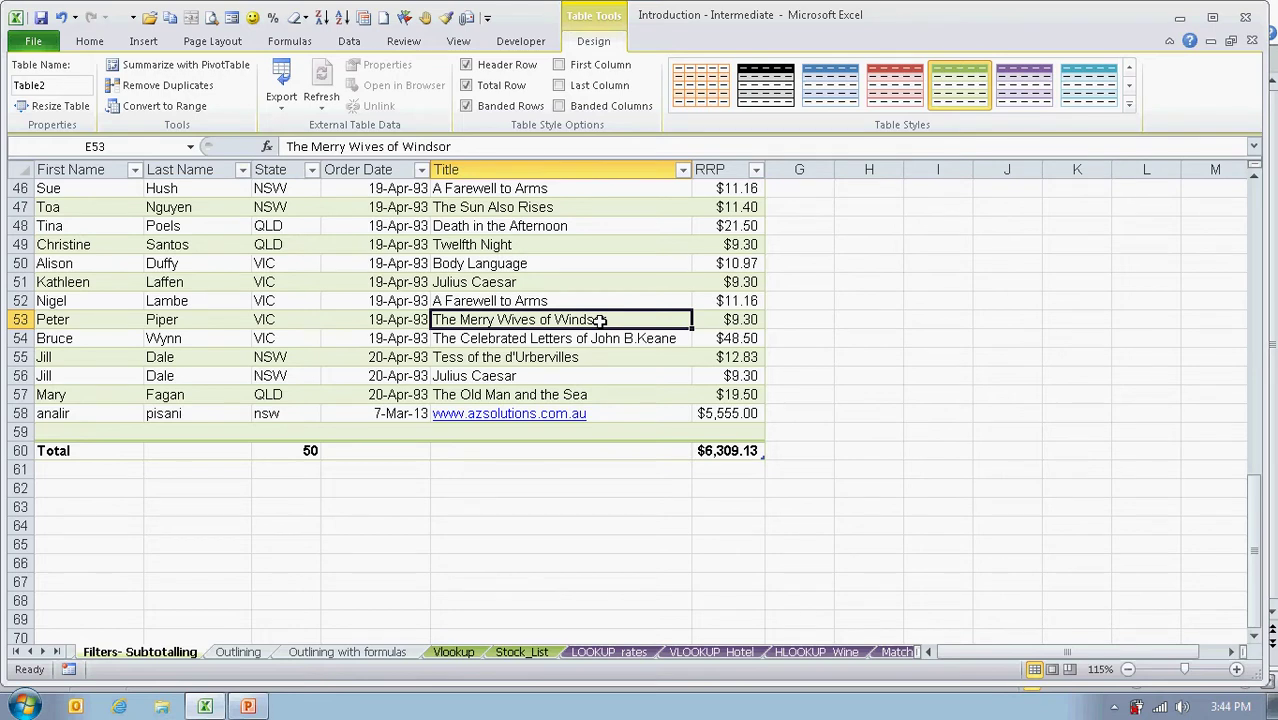
{"action": "scroll", "coordinate": [600, 319], "scroll_direction": "up", "scroll_amount": 8}
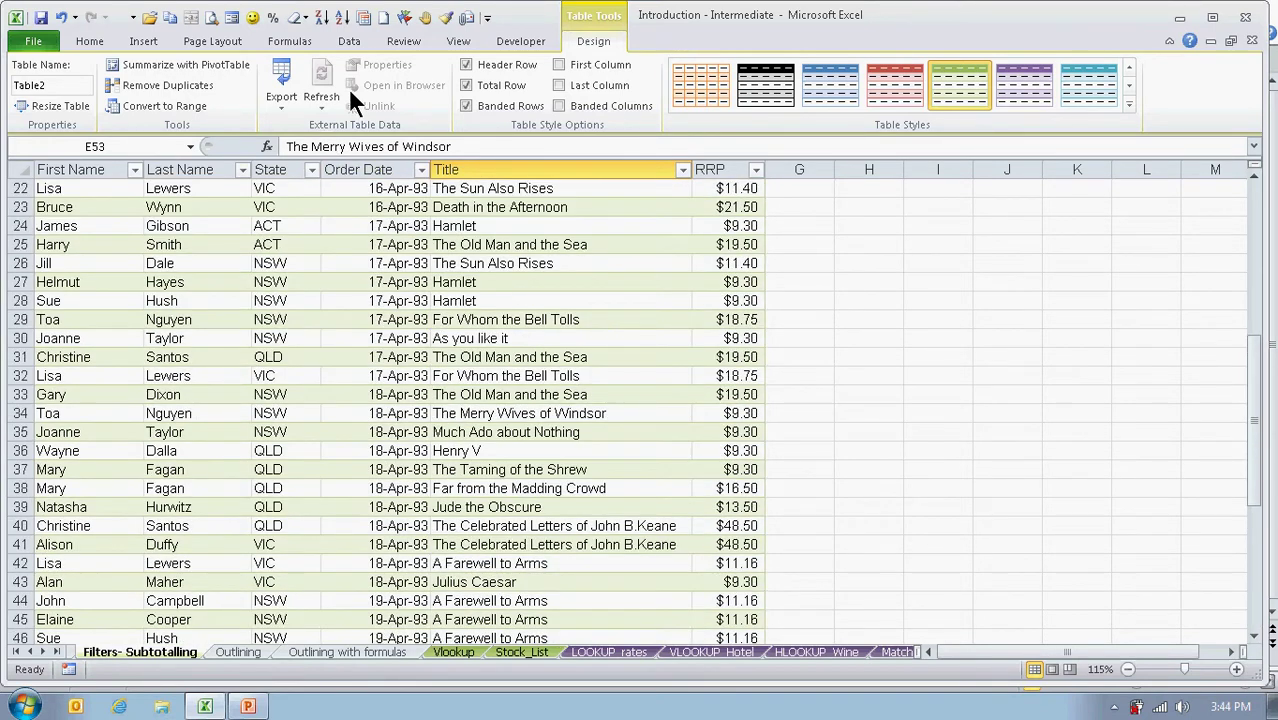
{"action": "left_click", "coordinate": [350, 41]}
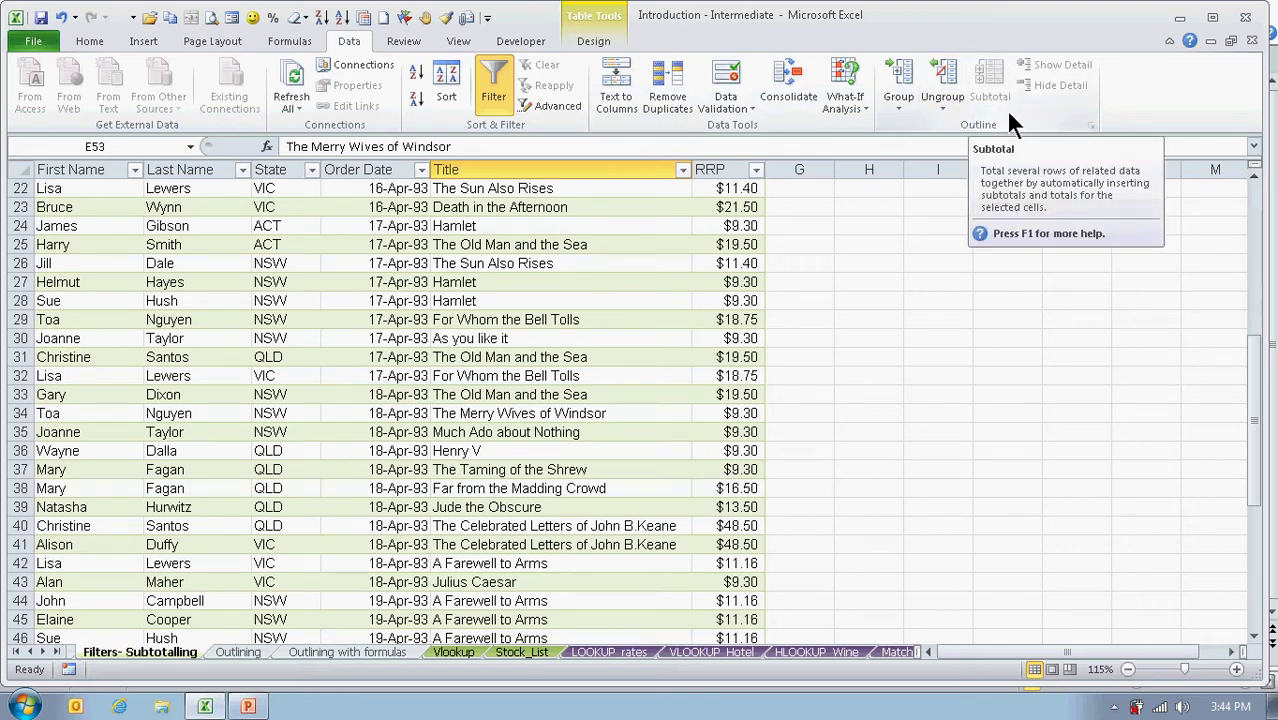
{"action": "left_click", "coordinate": [598, 42]}
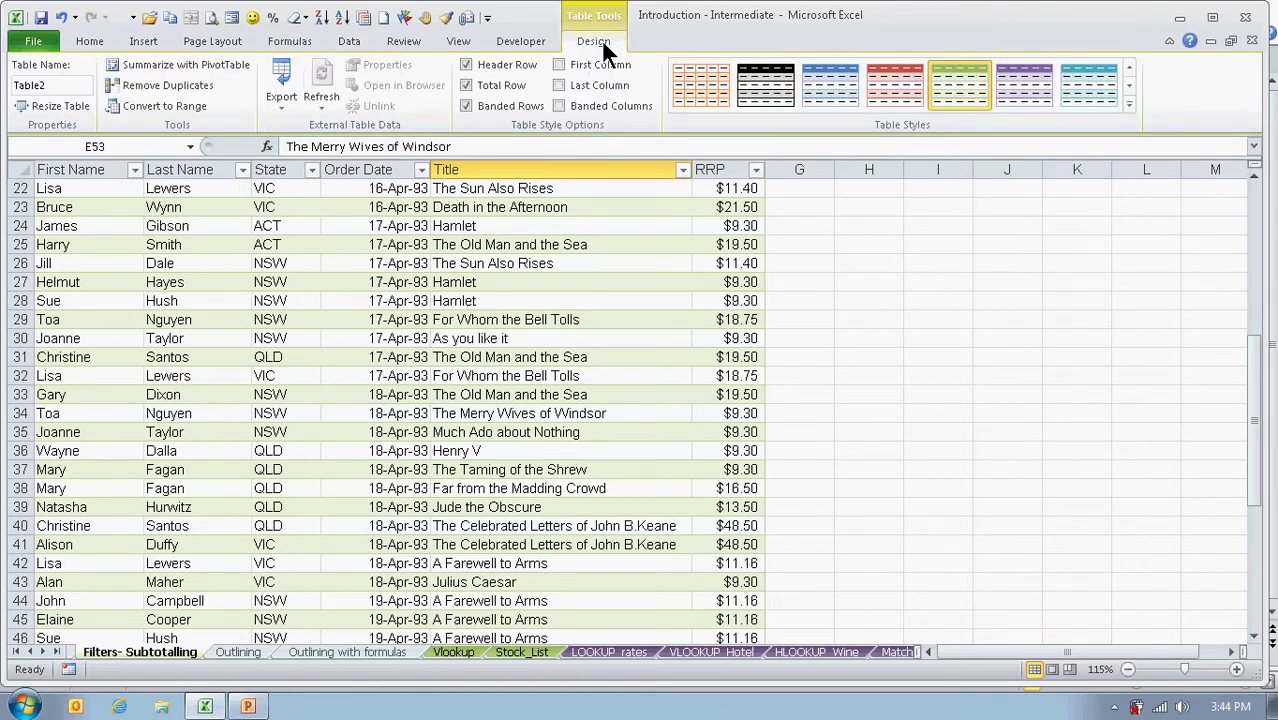
{"action": "left_click", "coordinate": [276, 282]}
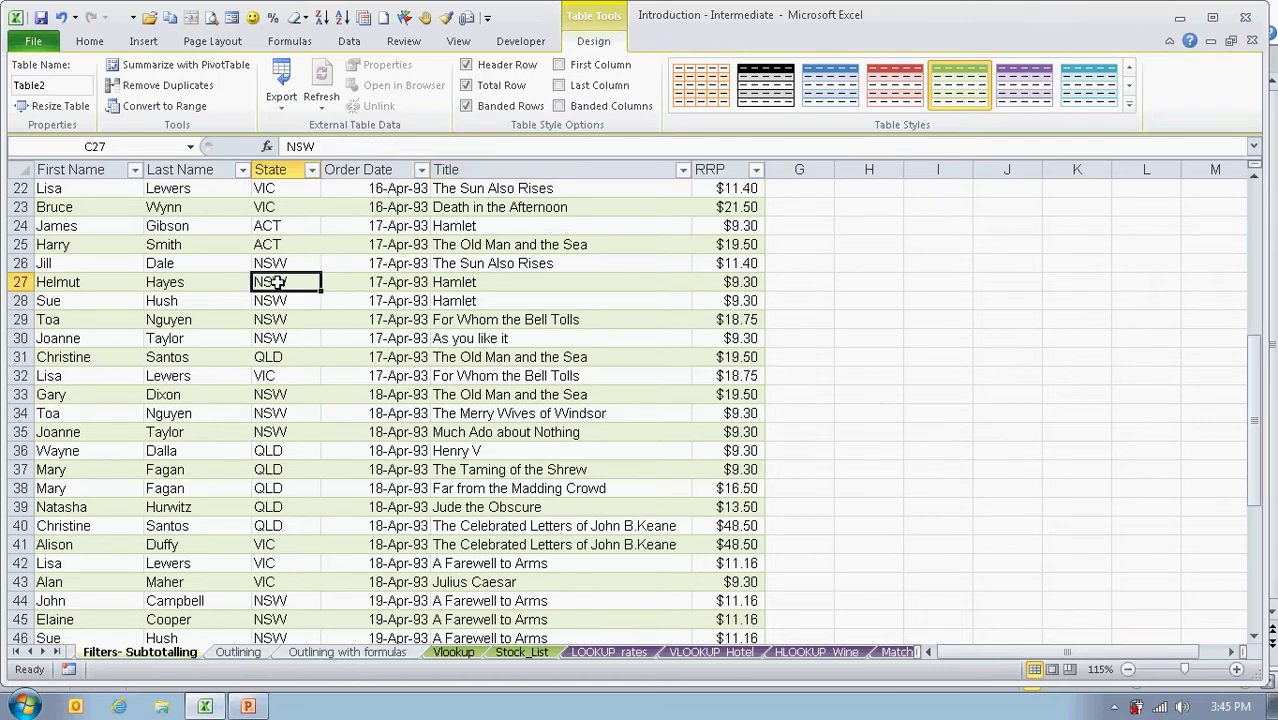
{"action": "left_click", "coordinate": [155, 103]}
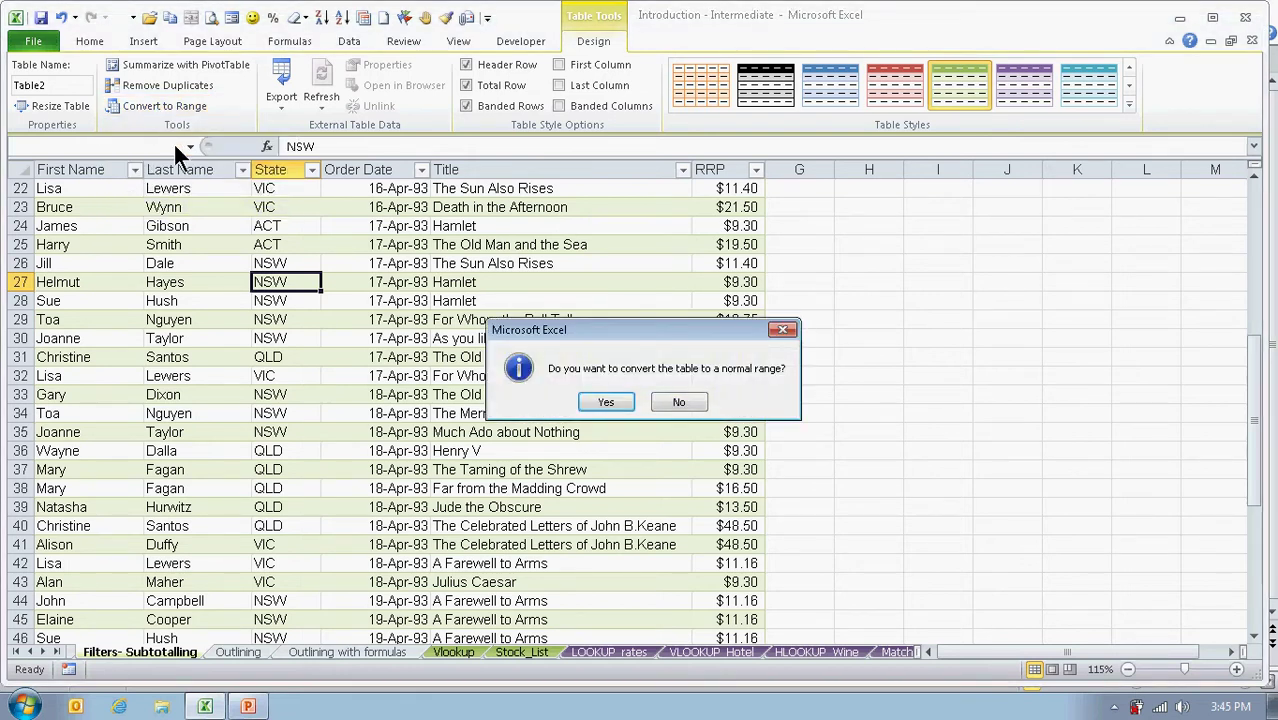
{"action": "left_click", "coordinate": [606, 403]}
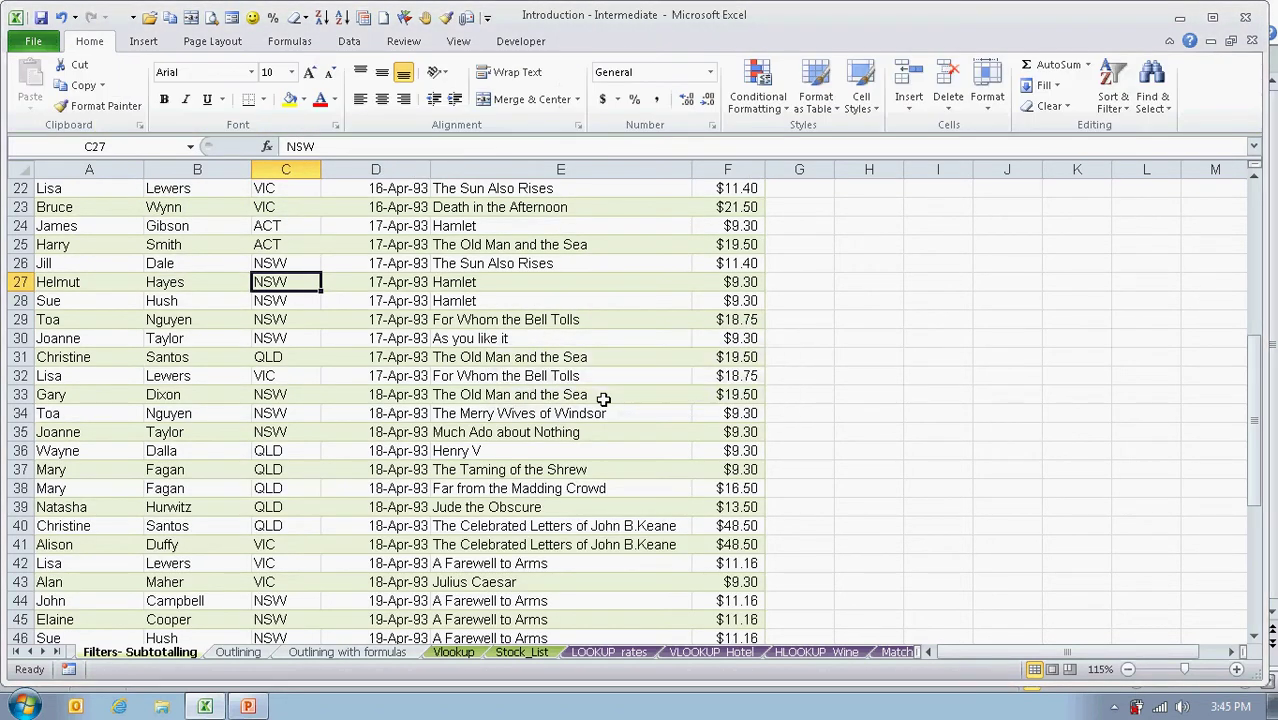
{"action": "scroll", "coordinate": [591, 402], "scroll_direction": "up", "scroll_amount": 3}
{"action": "scroll", "coordinate": [591, 402], "scroll_direction": "up", "scroll_amount": 4}
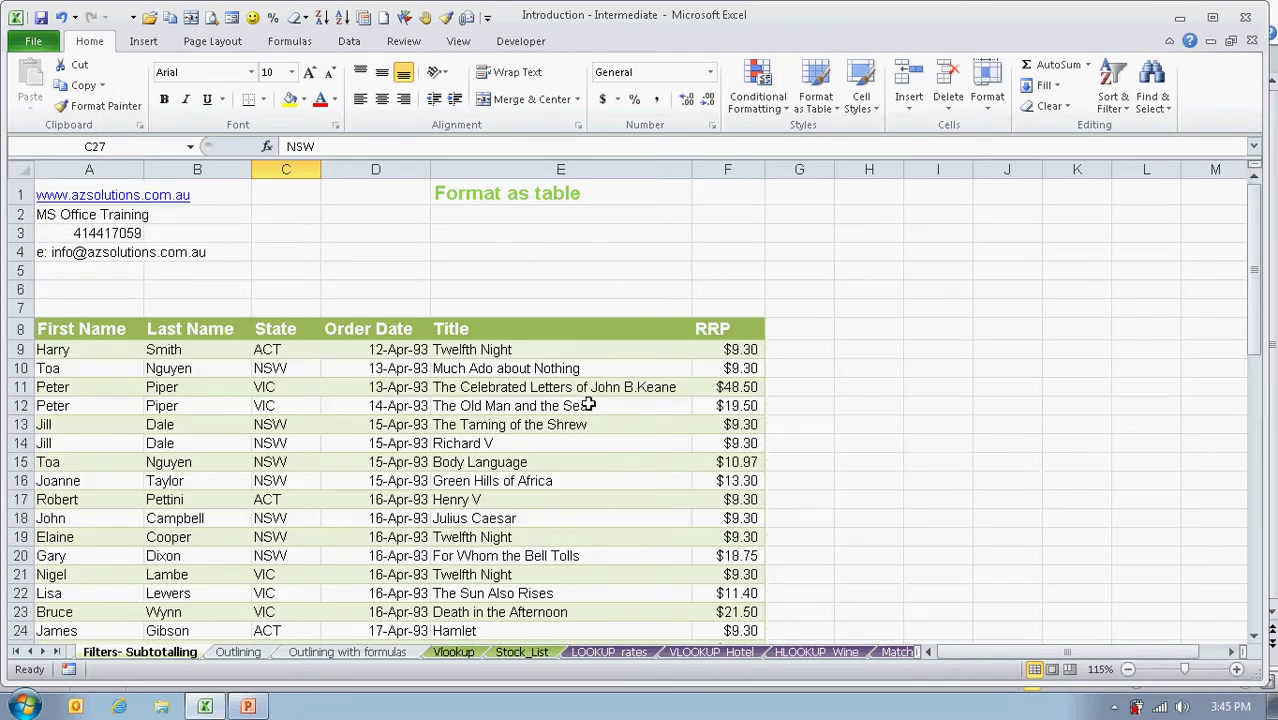
{"action": "left_click", "coordinate": [566, 455]}
{"action": "scroll", "coordinate": [566, 455], "scroll_direction": "down", "scroll_amount": 13}
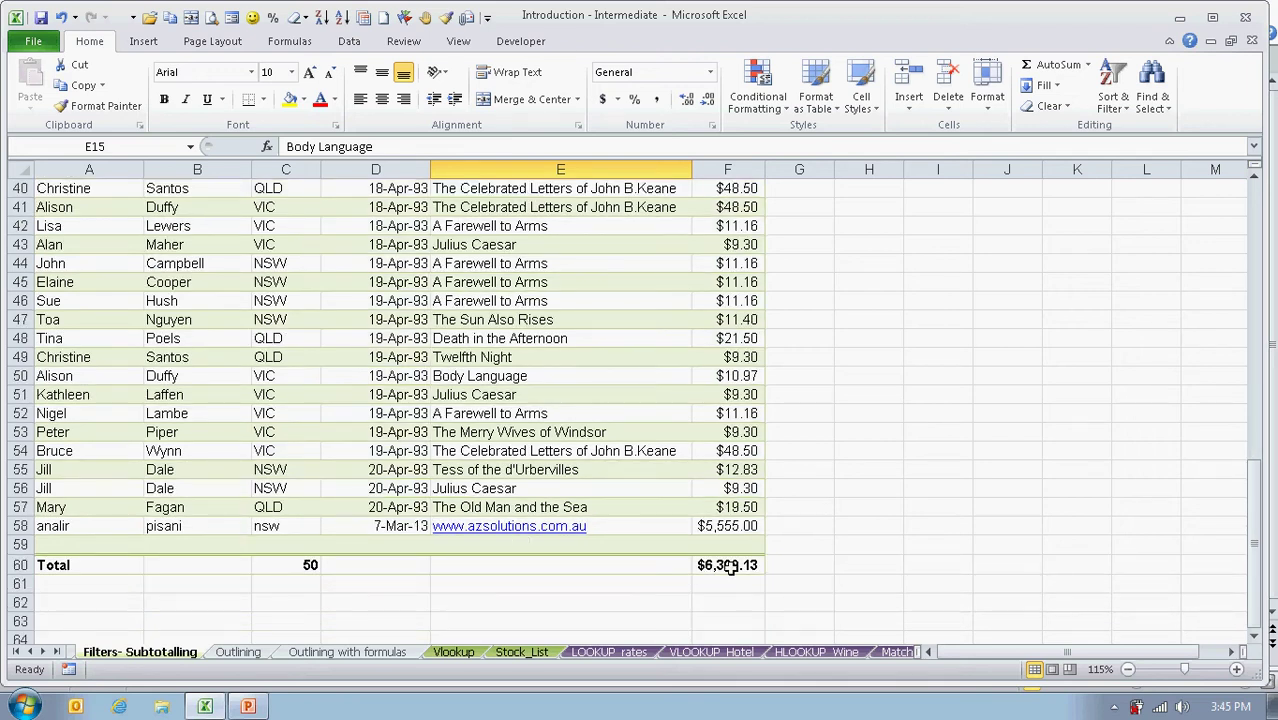
{"action": "left_click", "coordinate": [732, 543]}
{"action": "key", "text": "Right"}
{"action": "key", "text": "Right"}
{"action": "key", "text": "Right"}
{"action": "key", "text": "Right"}
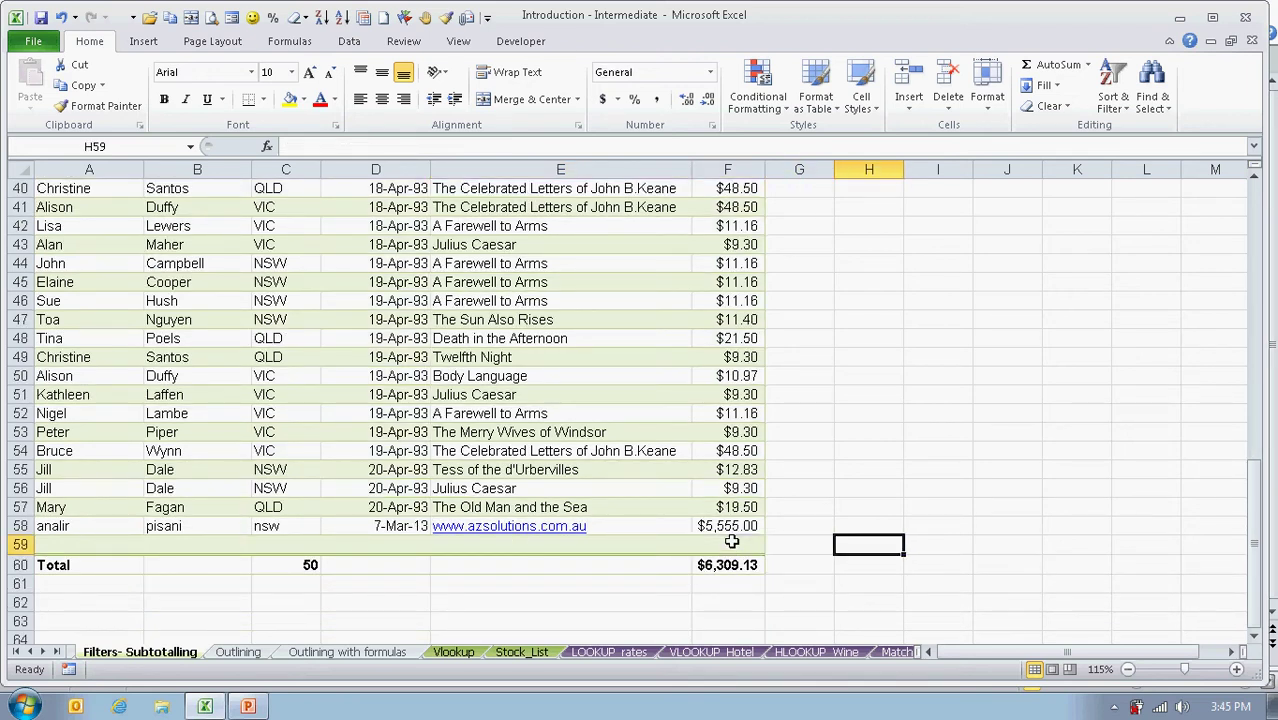
{"action": "left_click", "coordinate": [732, 541]}
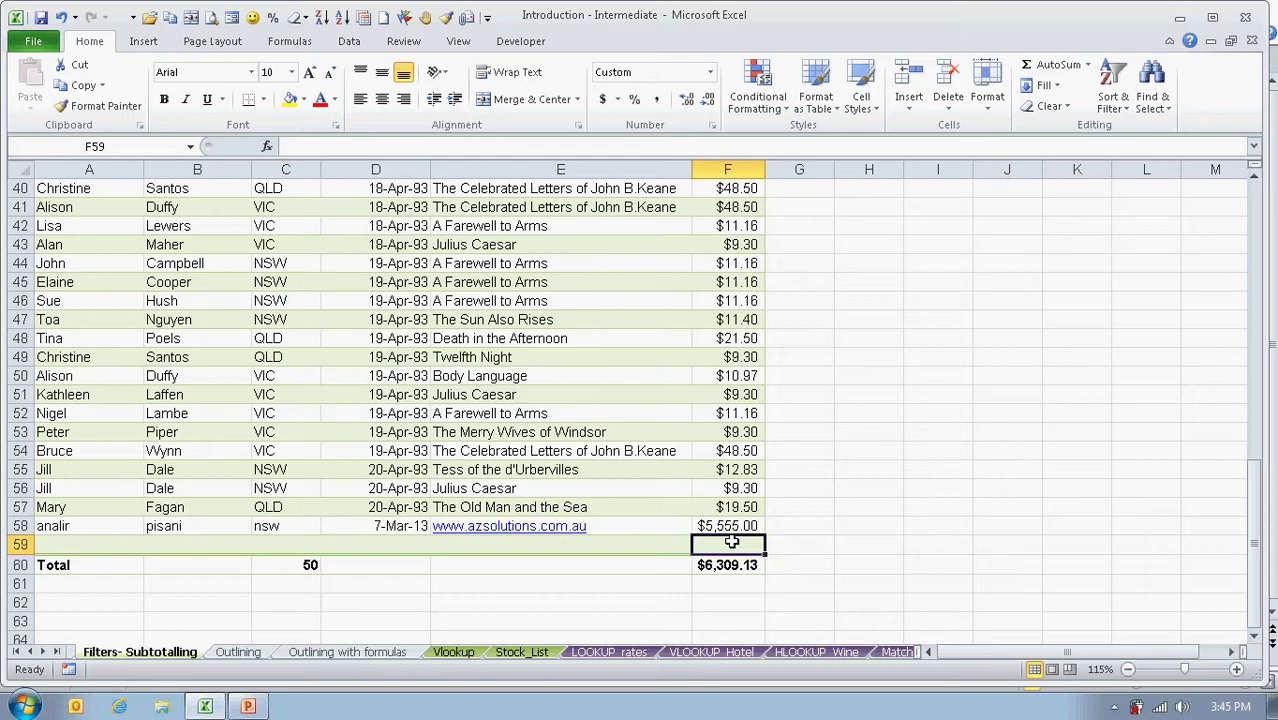
{"action": "key", "text": "Right"}
{"action": "key", "text": "Right"}
{"action": "key", "text": "Right"}
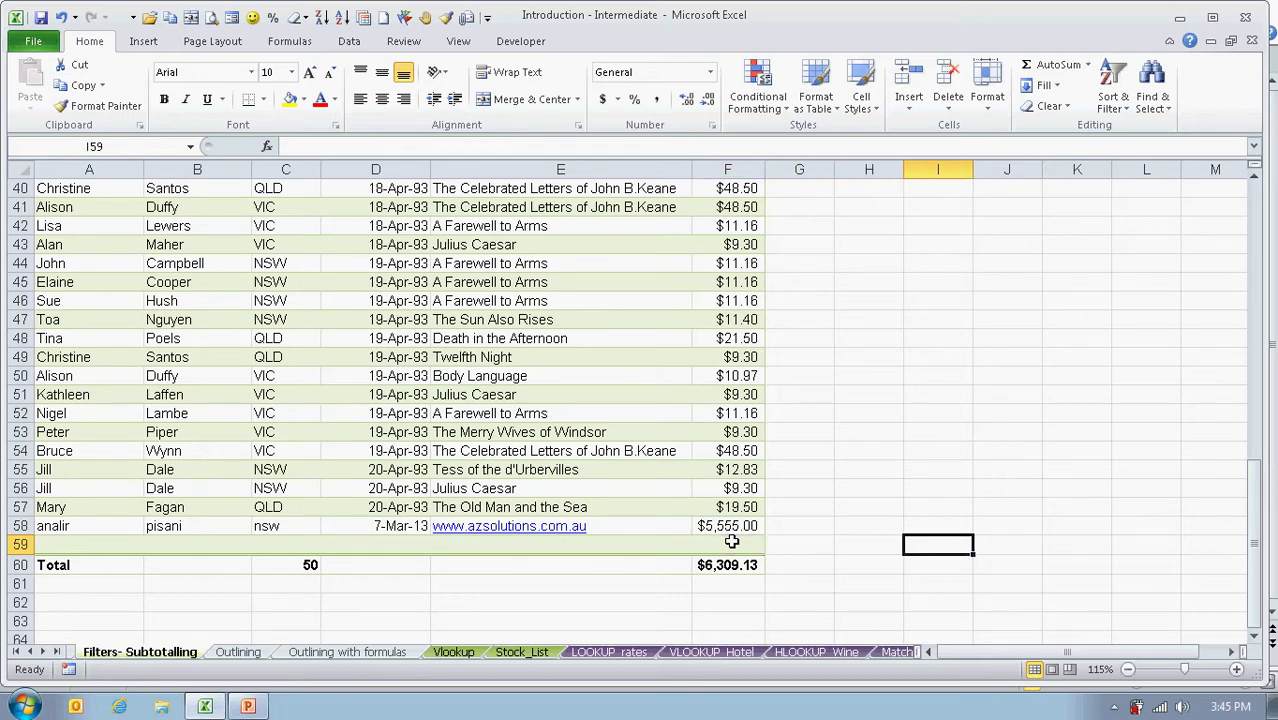
{"action": "left_click", "coordinate": [571, 566]}
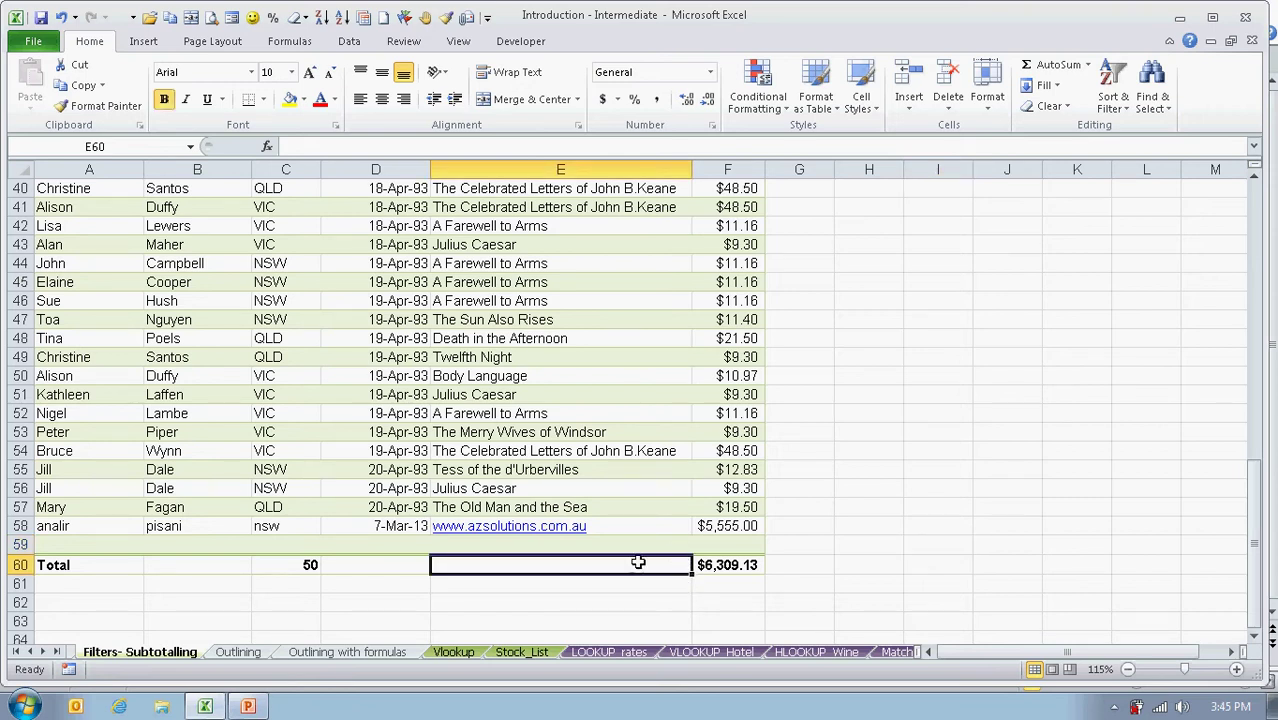
{"action": "scroll", "coordinate": [639, 565], "scroll_direction": "up", "scroll_amount": 13}
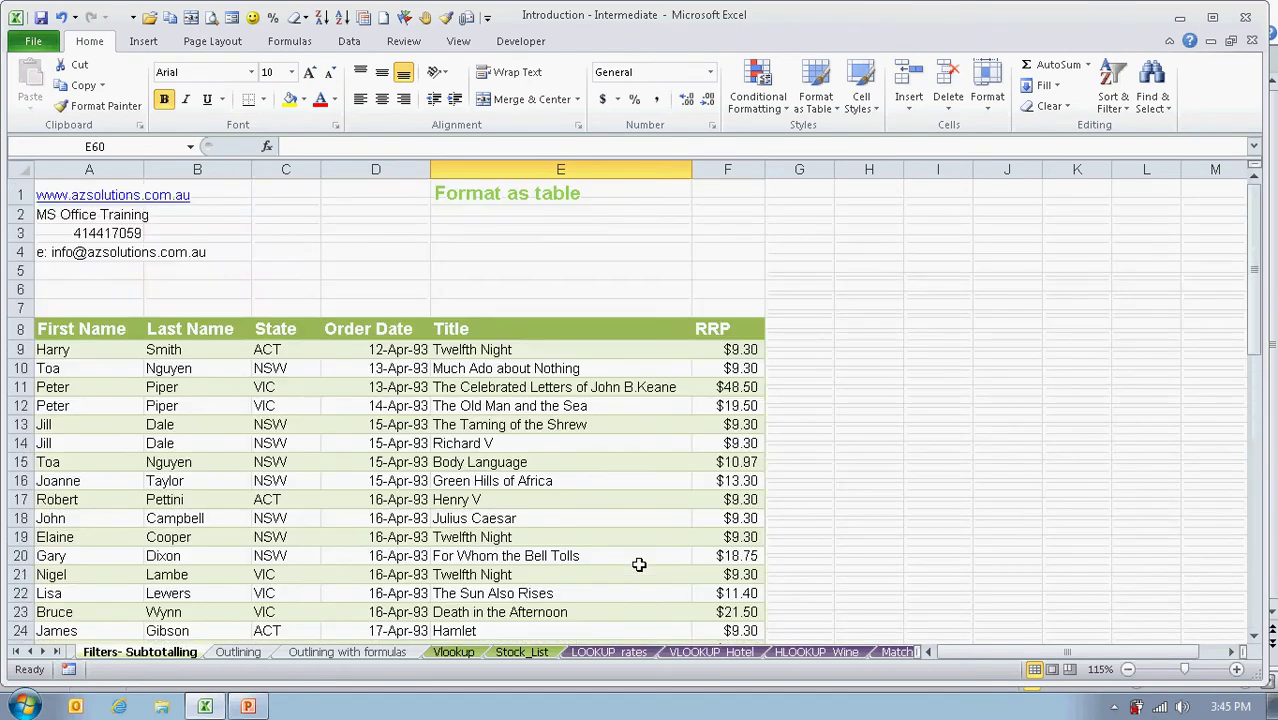
{"action": "left_click", "coordinate": [588, 330]}
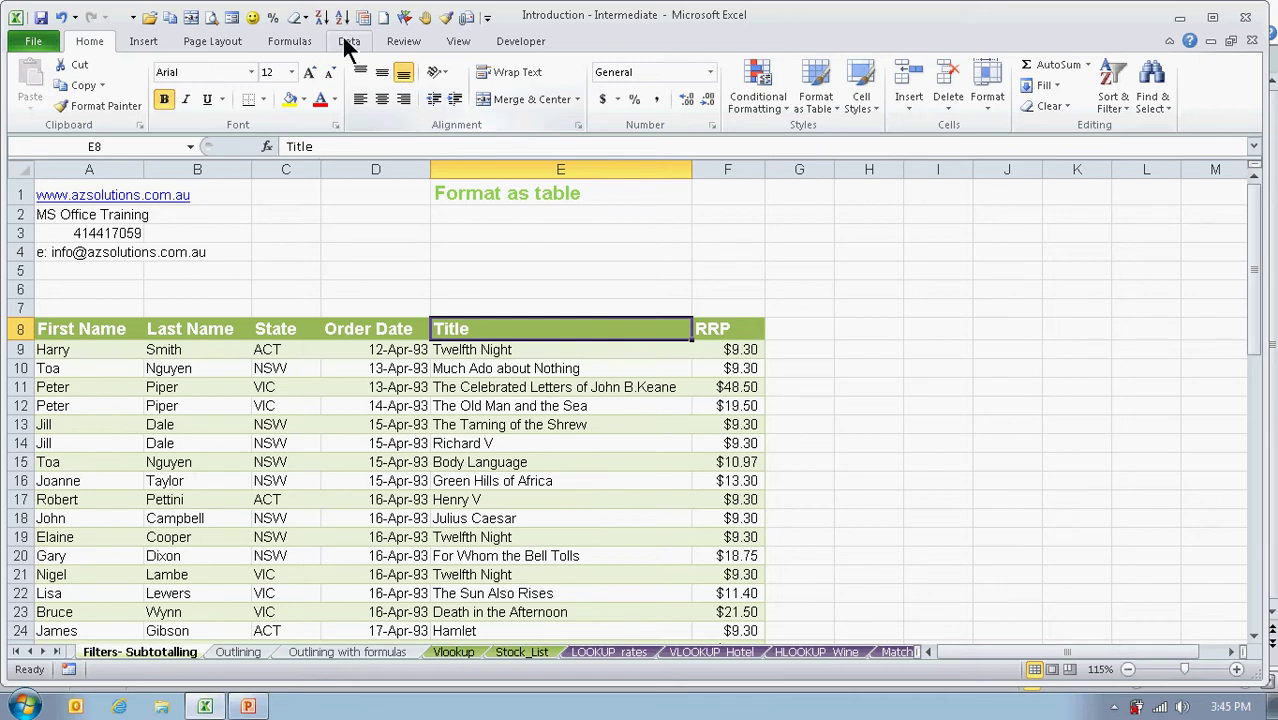
Sort the book orders A to Z by State.
{"action": "left_click", "coordinate": [289, 381]}
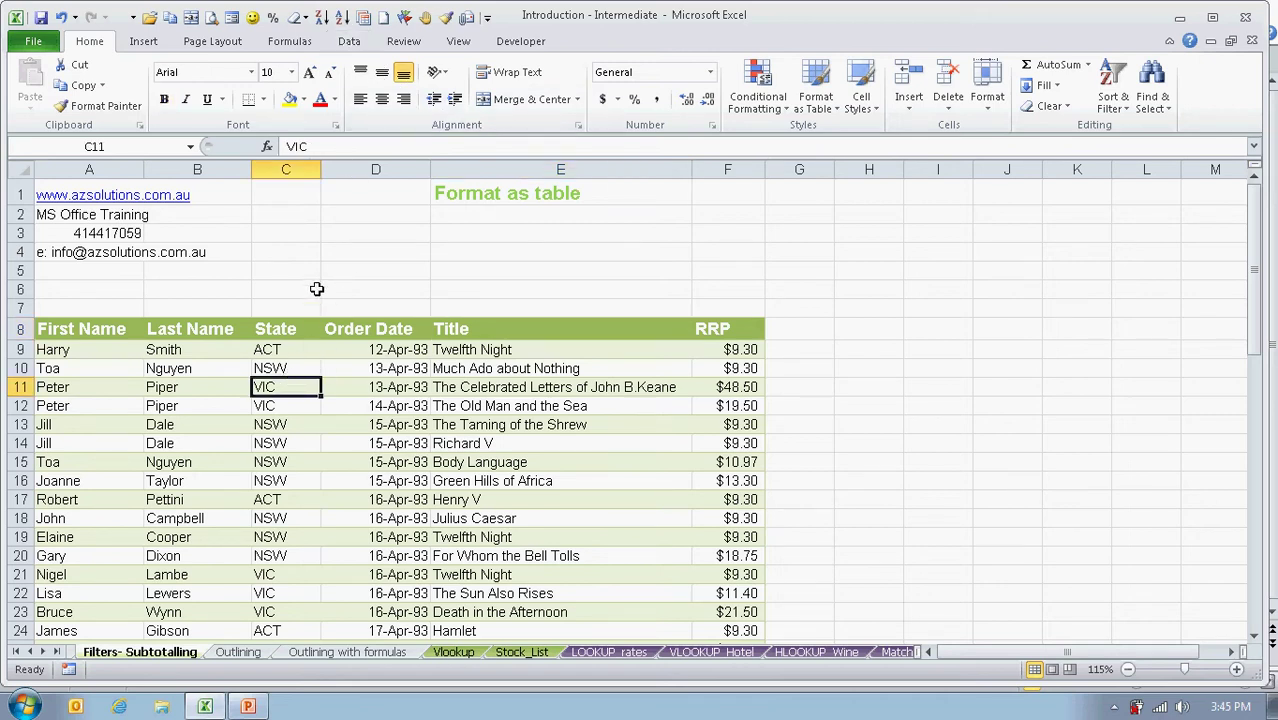
{"action": "left_click", "coordinate": [348, 41]}
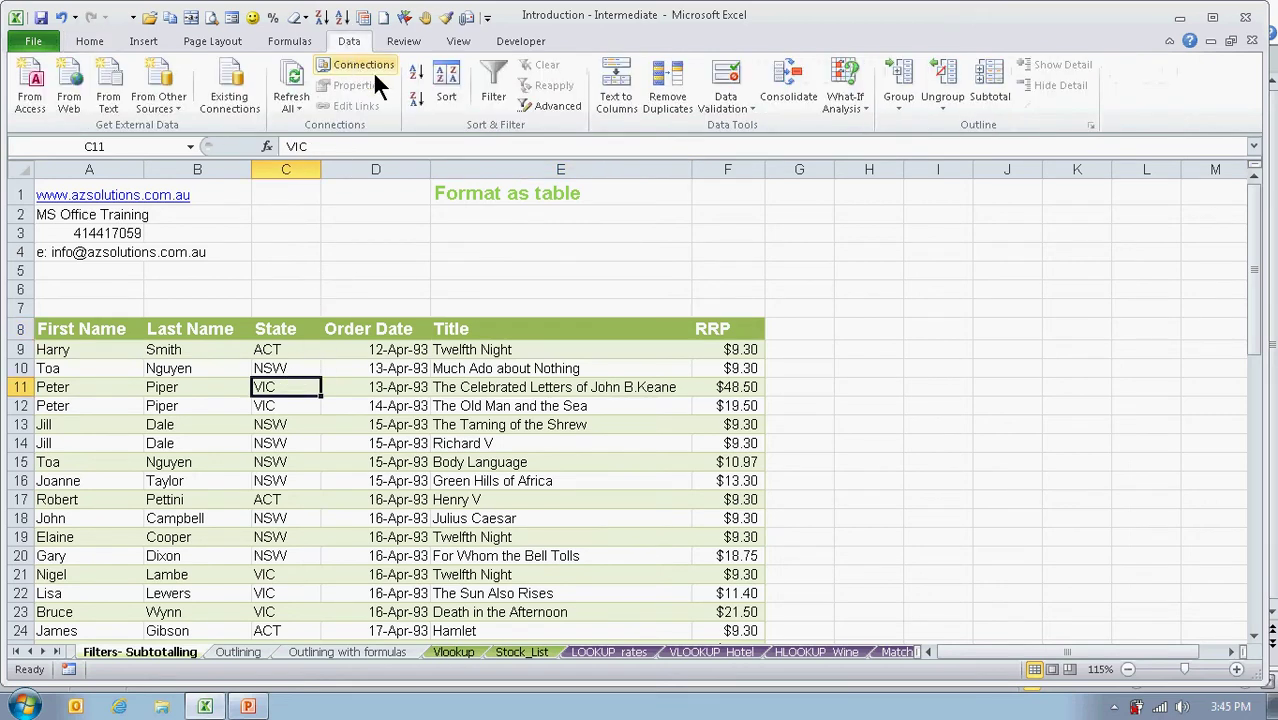
{"action": "left_click", "coordinate": [416, 72]}
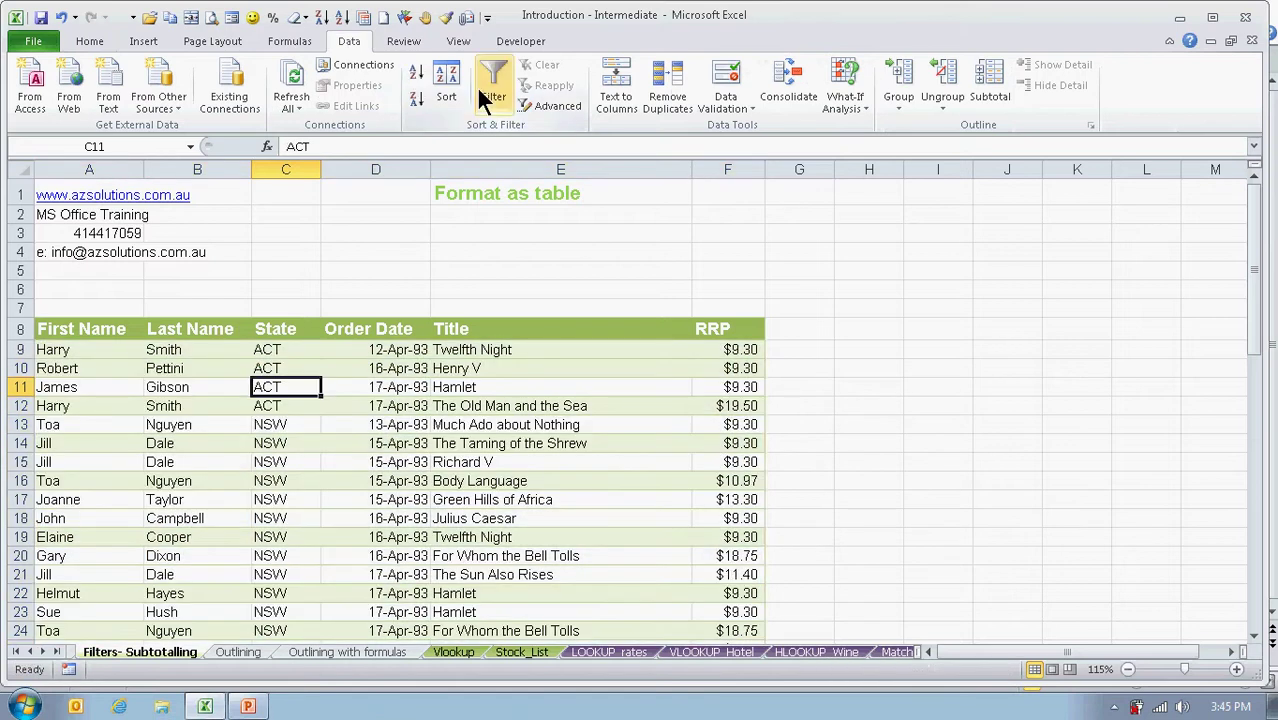
Add Sum of RRP subtotals at each change in State and collapse to outline level 2.
{"action": "left_click", "coordinate": [992, 85]}
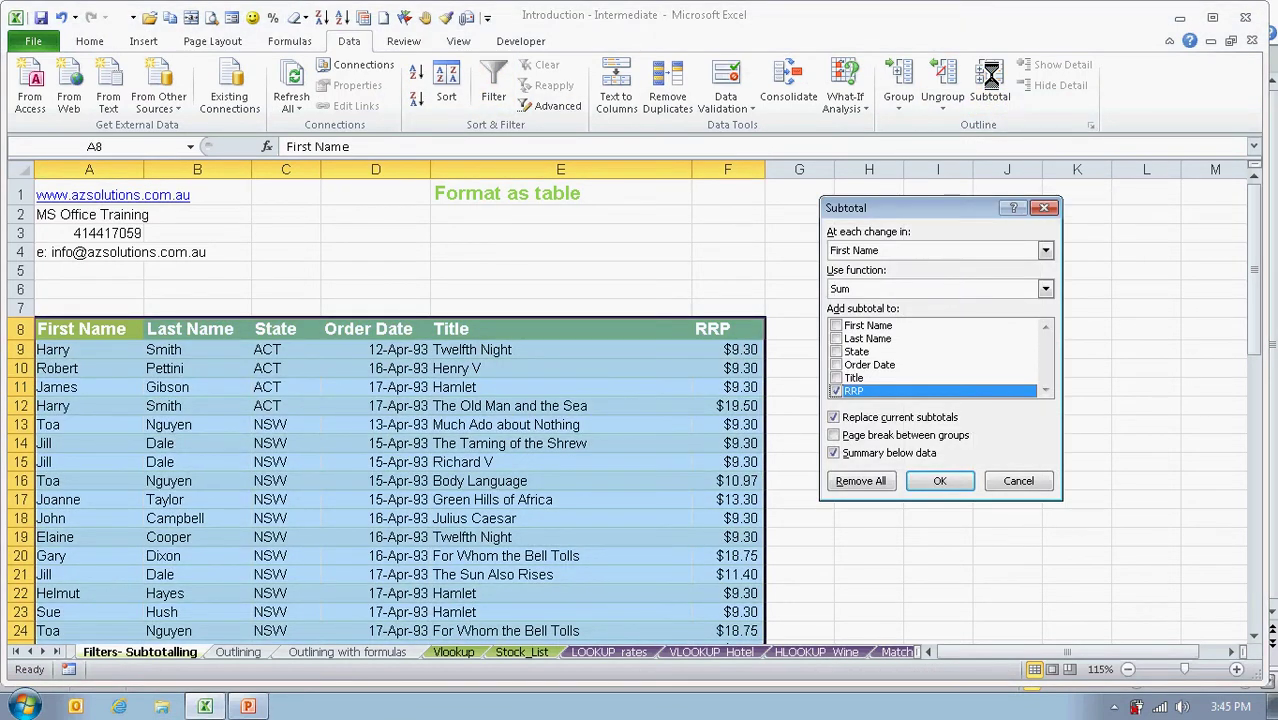
{"action": "left_click", "coordinate": [940, 250]}
{"action": "left_click", "coordinate": [916, 287]}
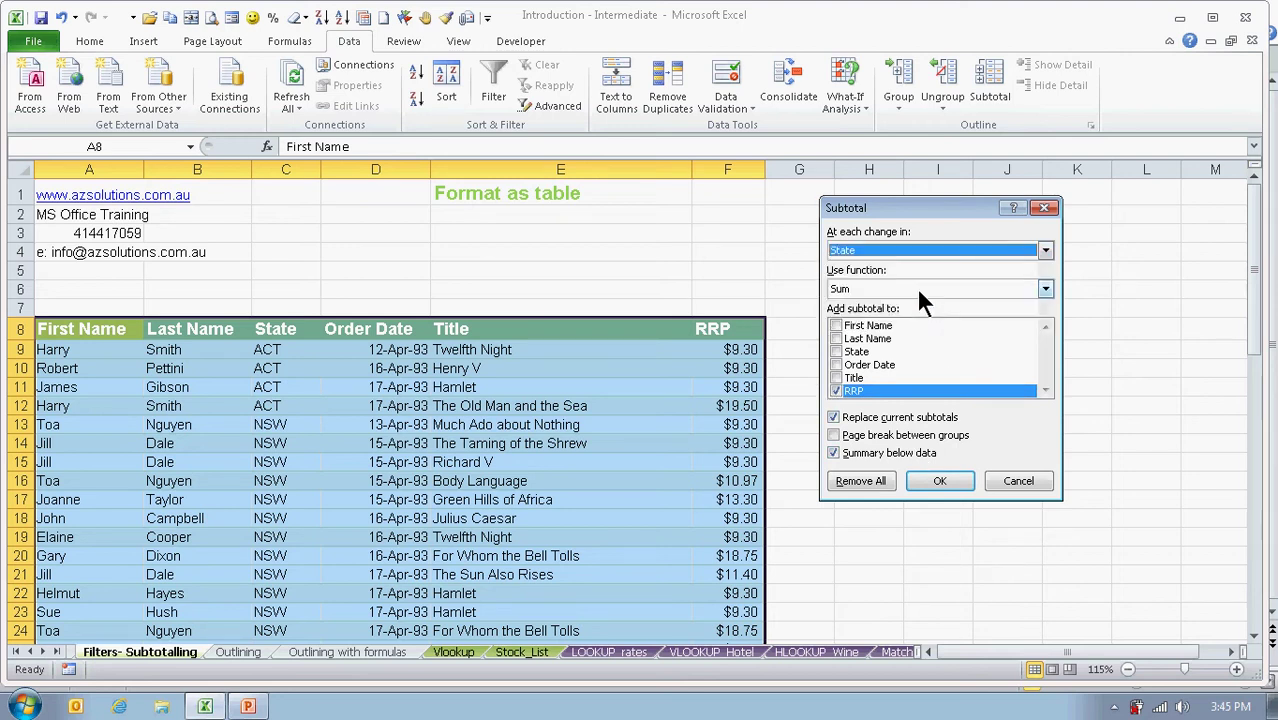
{"action": "left_click", "coordinate": [942, 481]}
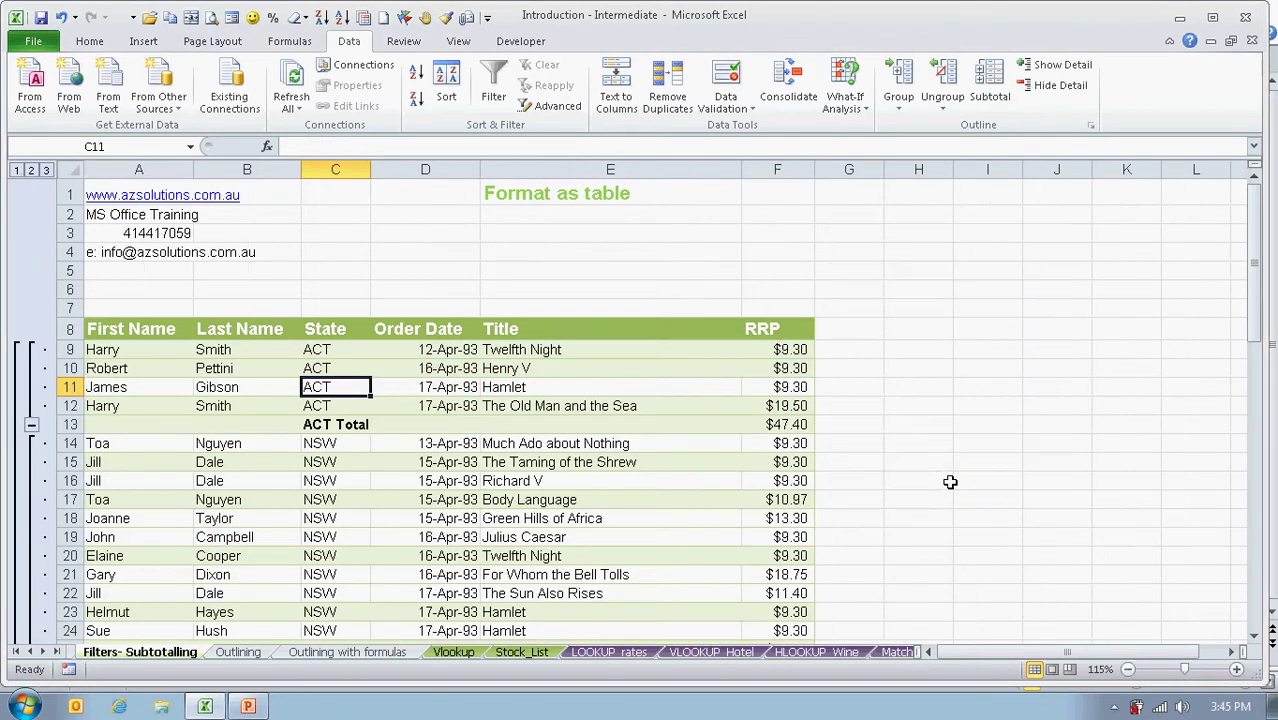
{"action": "left_click", "coordinate": [31, 170]}
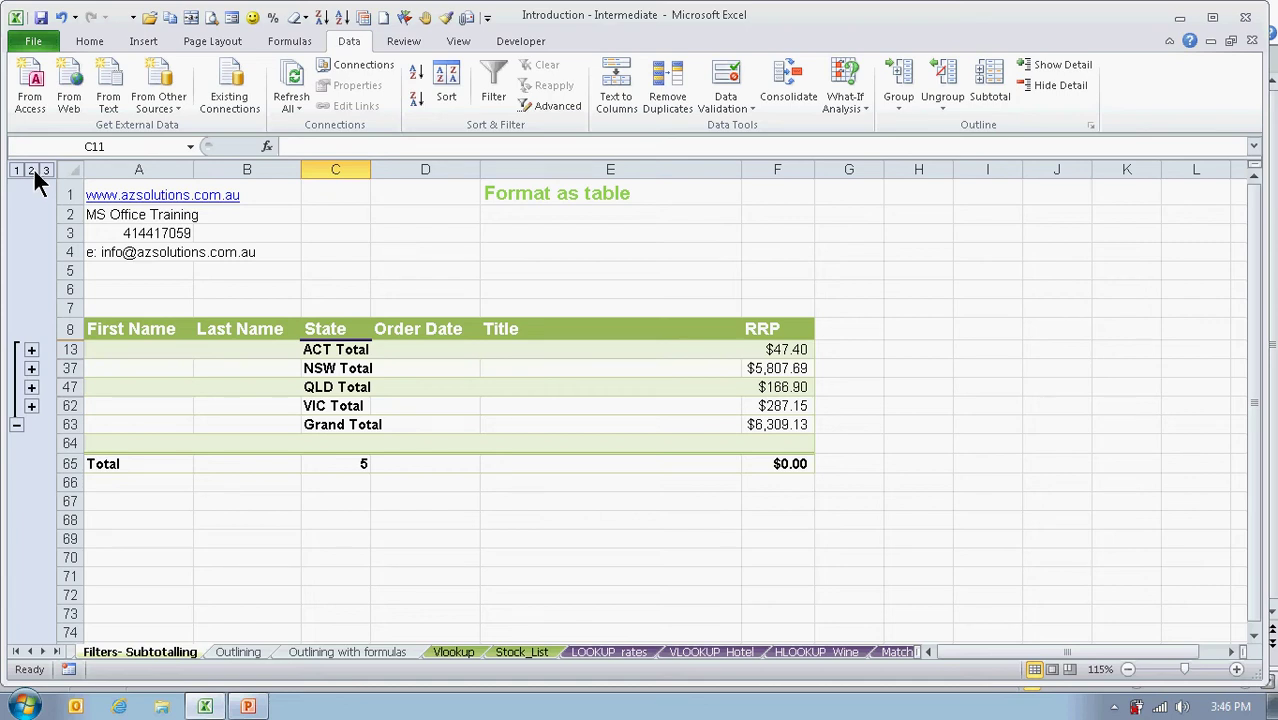
Remove all the State subtotals from the book list.
{"action": "left_click", "coordinate": [518, 392]}
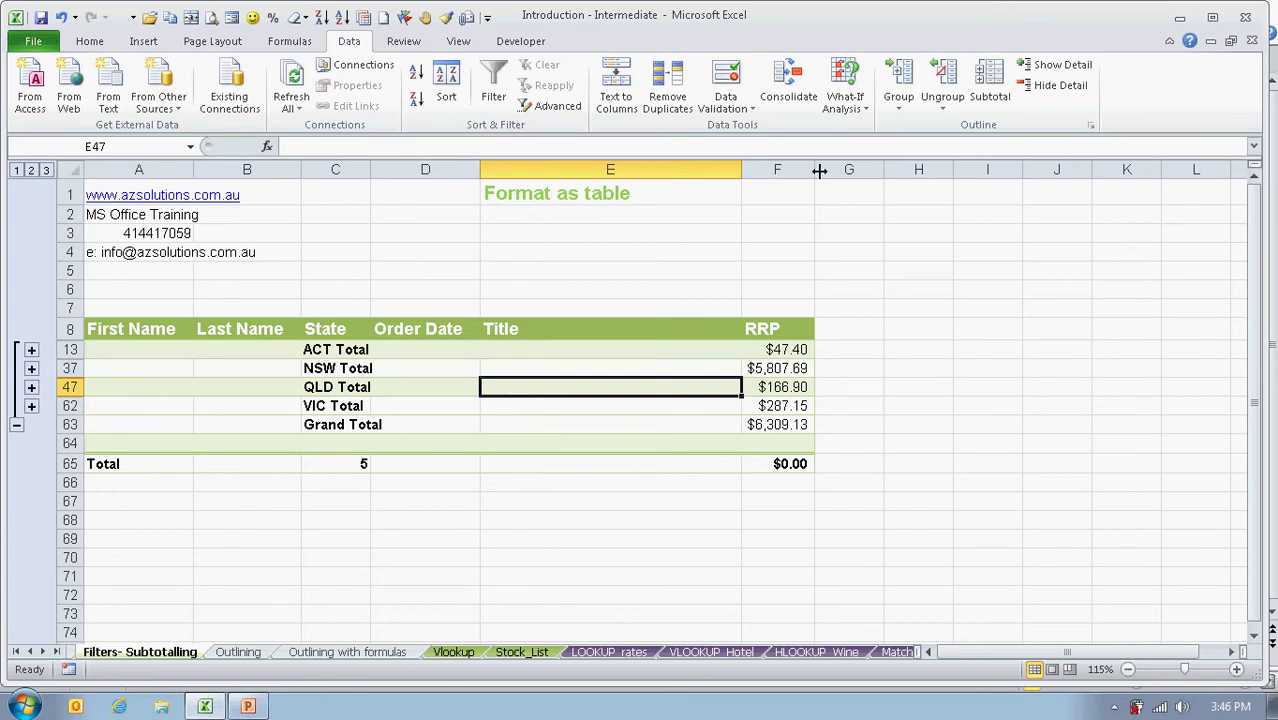
{"action": "left_click", "coordinate": [990, 86]}
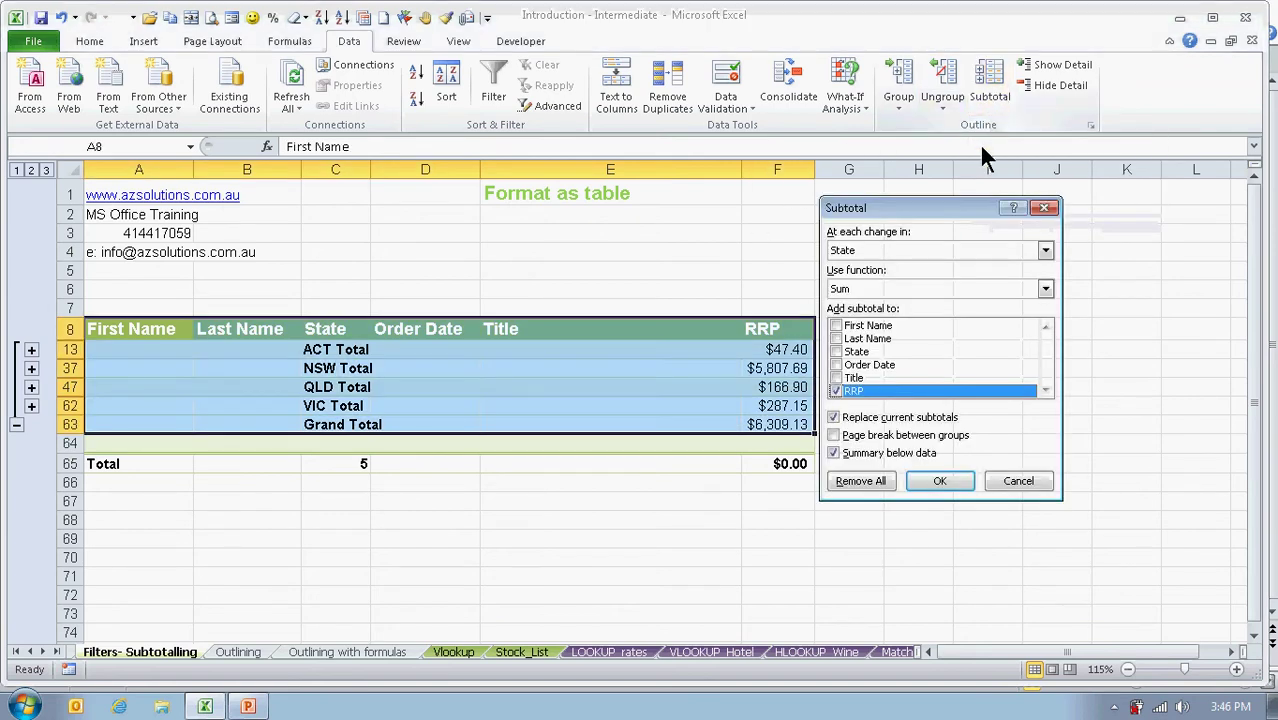
{"action": "left_click", "coordinate": [880, 483]}
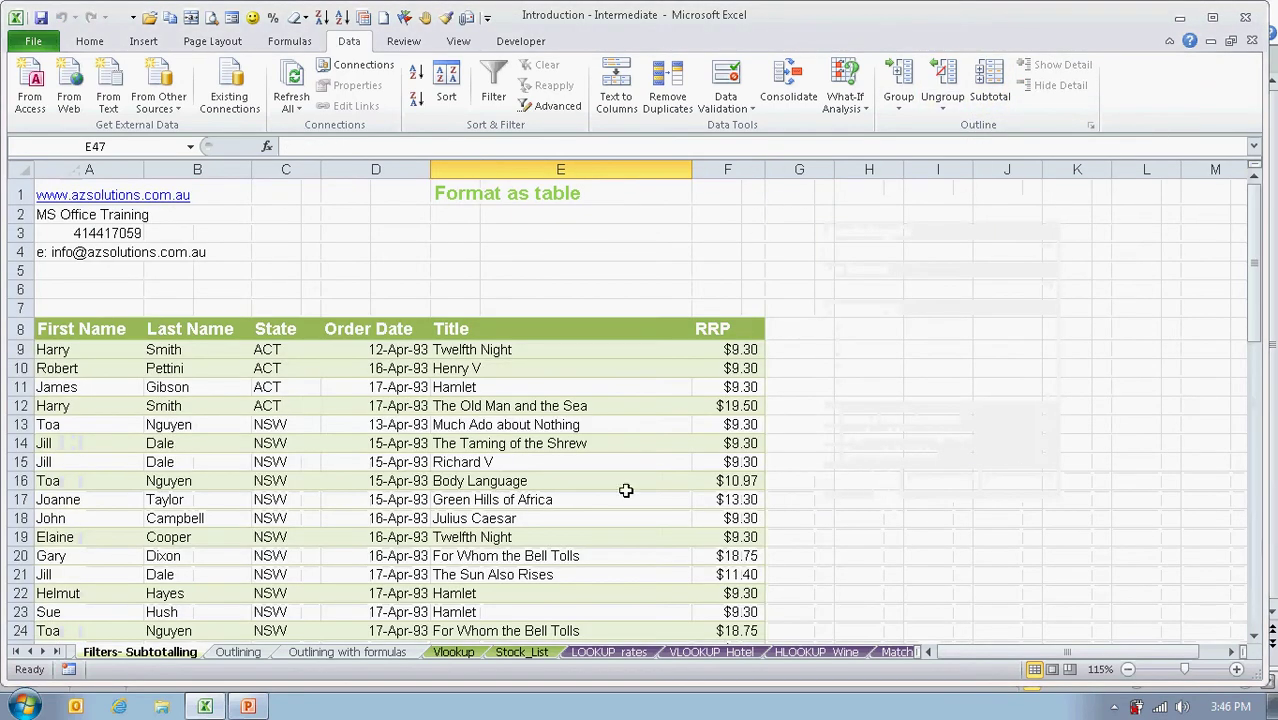
Delete rows 59 to 61, the blank and Total rows below the list.
{"action": "scroll", "coordinate": [626, 490], "scroll_direction": "down", "scroll_amount": 13}
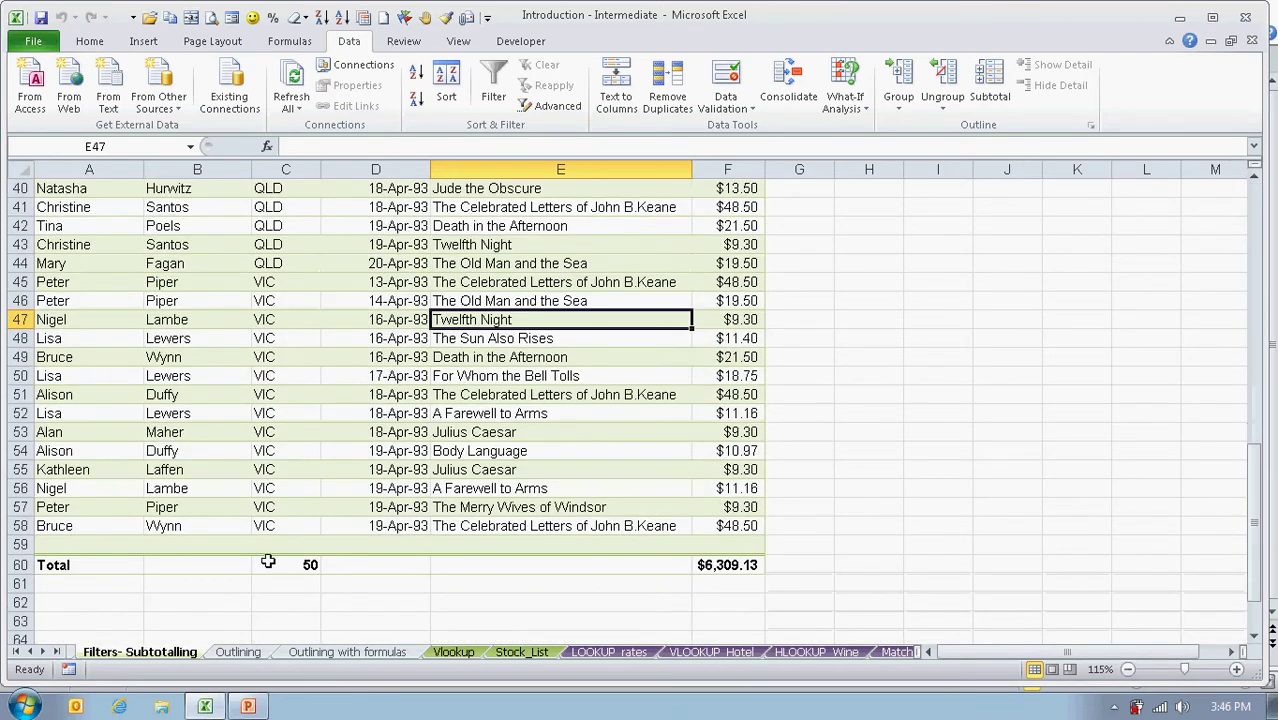
{"action": "left_click_drag", "start_coordinate": [20, 544], "coordinate": [10, 580]}
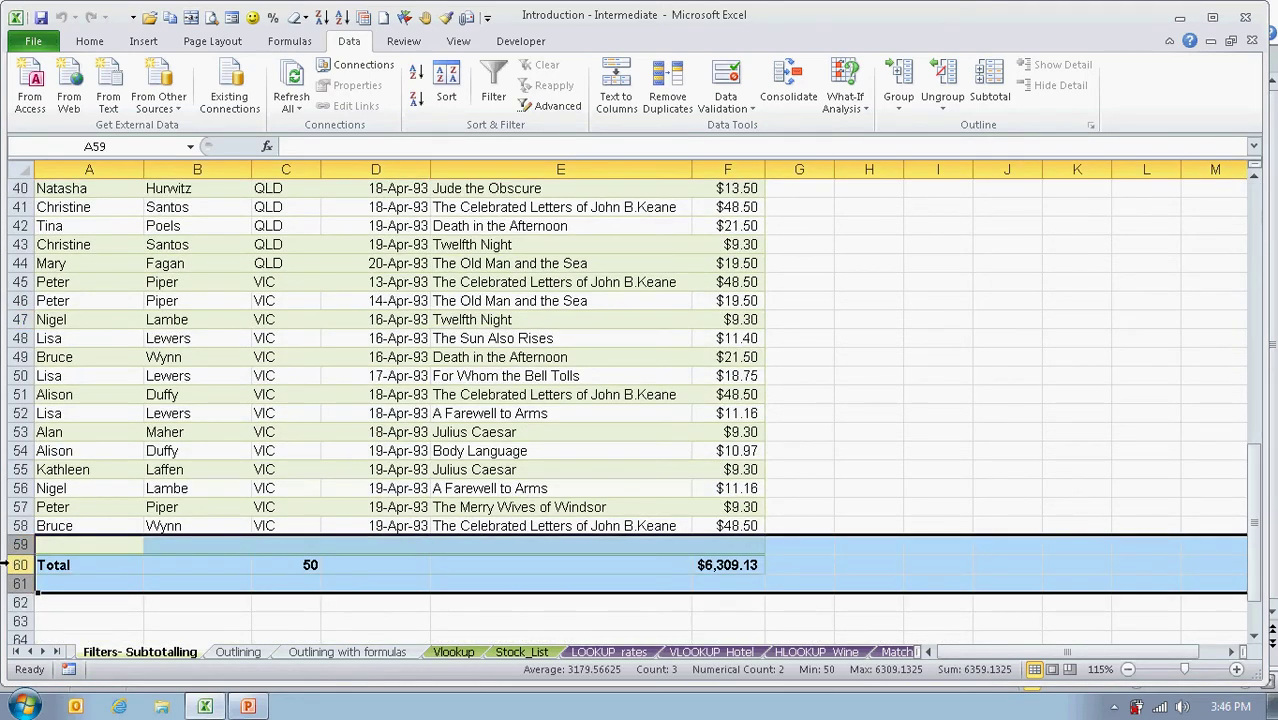
{"action": "right_click", "coordinate": [20, 565]}
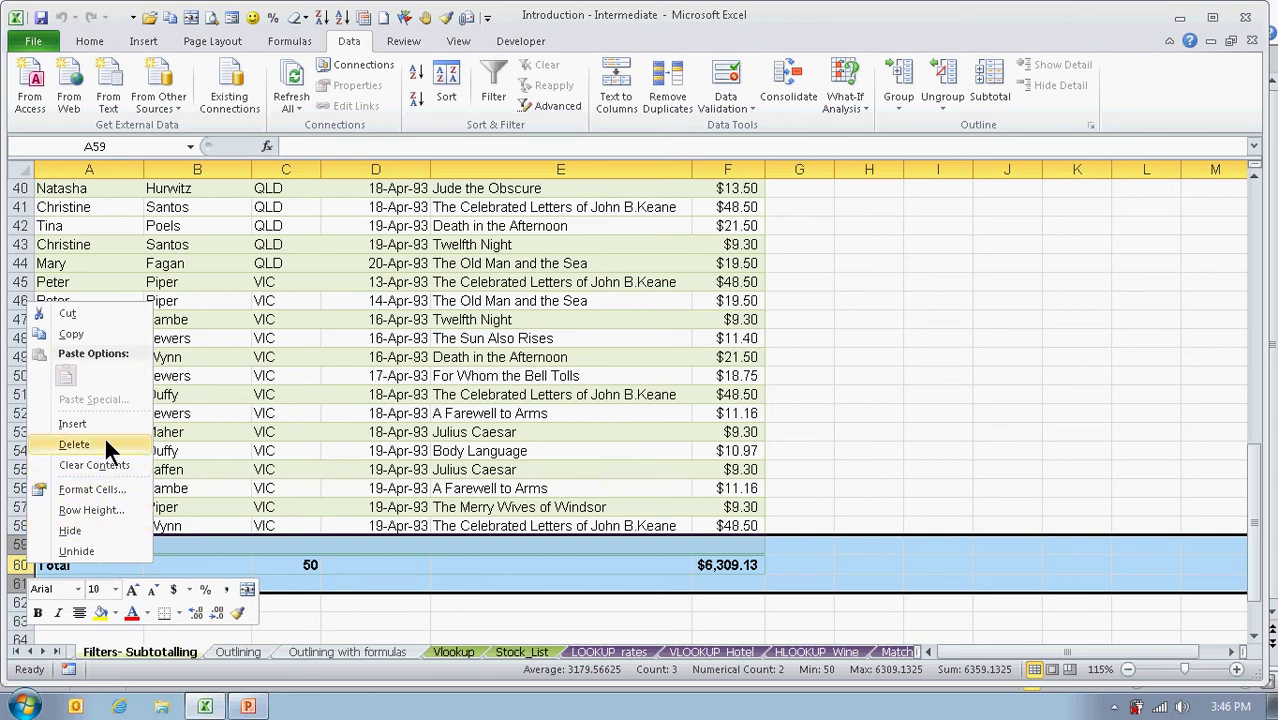
{"action": "left_click", "coordinate": [93, 444]}
{"action": "left_click", "coordinate": [533, 503]}
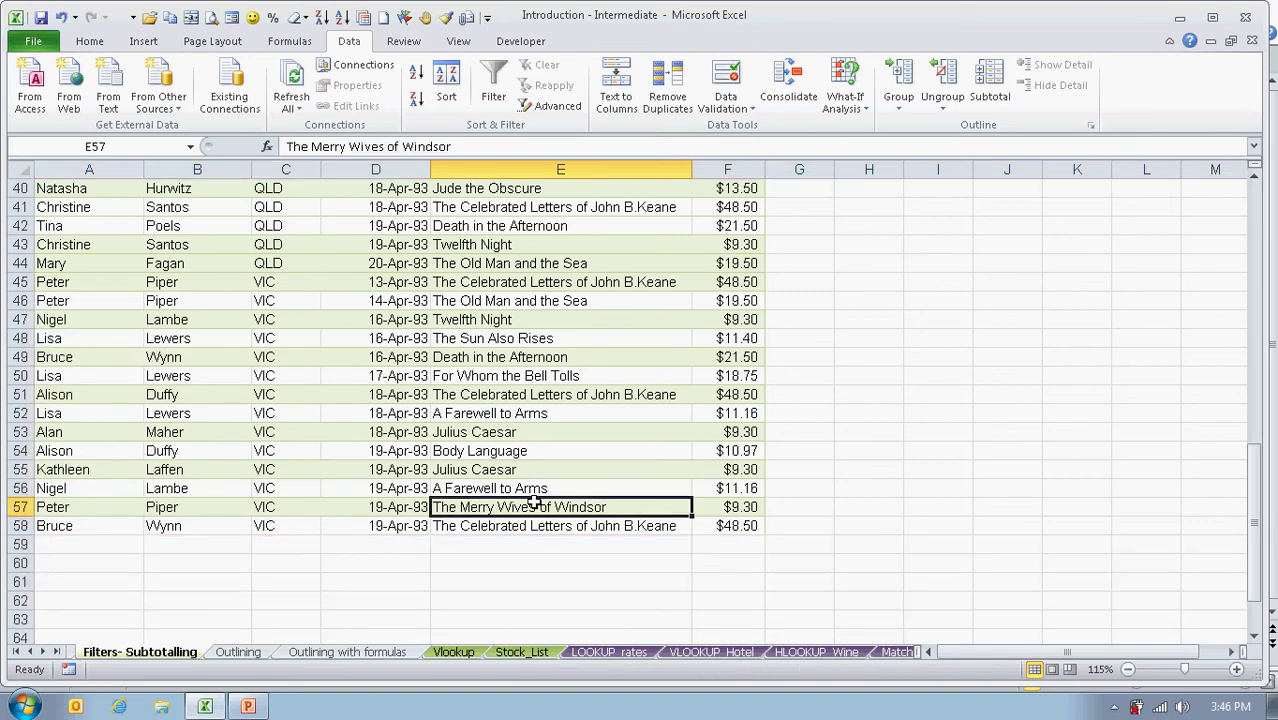
{"action": "scroll", "coordinate": [531, 497], "scroll_direction": "up", "scroll_amount": 5}
{"action": "scroll", "coordinate": [531, 497], "scroll_direction": "up", "scroll_amount": 8}
{"action": "left_click", "coordinate": [519, 492]}
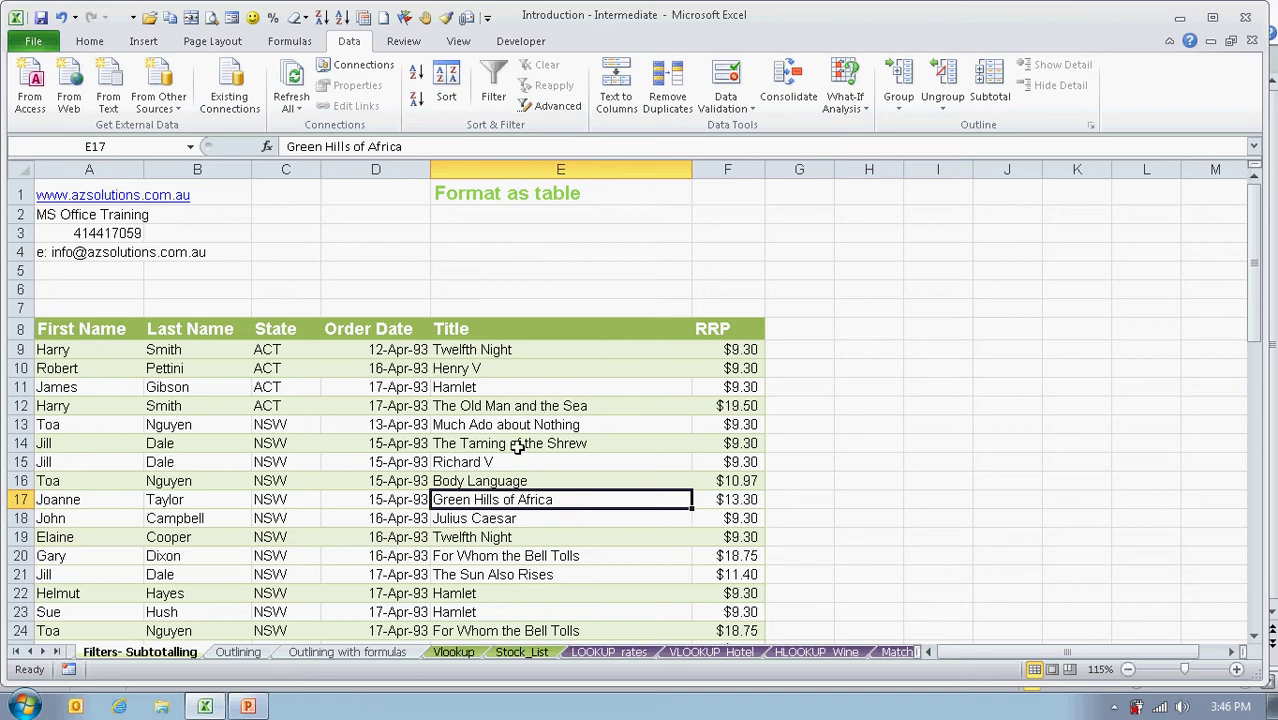
Format the book list A8:F58 as a table in a medium green banded style.
{"action": "left_click", "coordinate": [90, 41]}
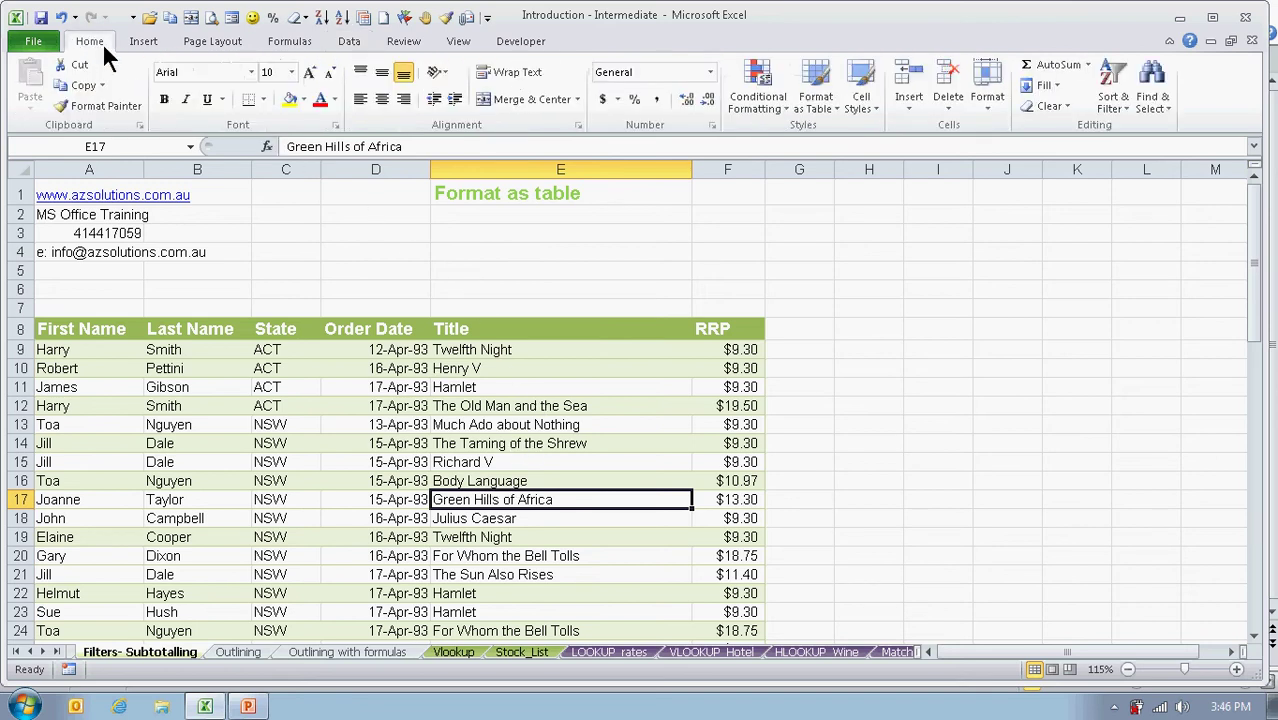
{"action": "left_click", "coordinate": [813, 104]}
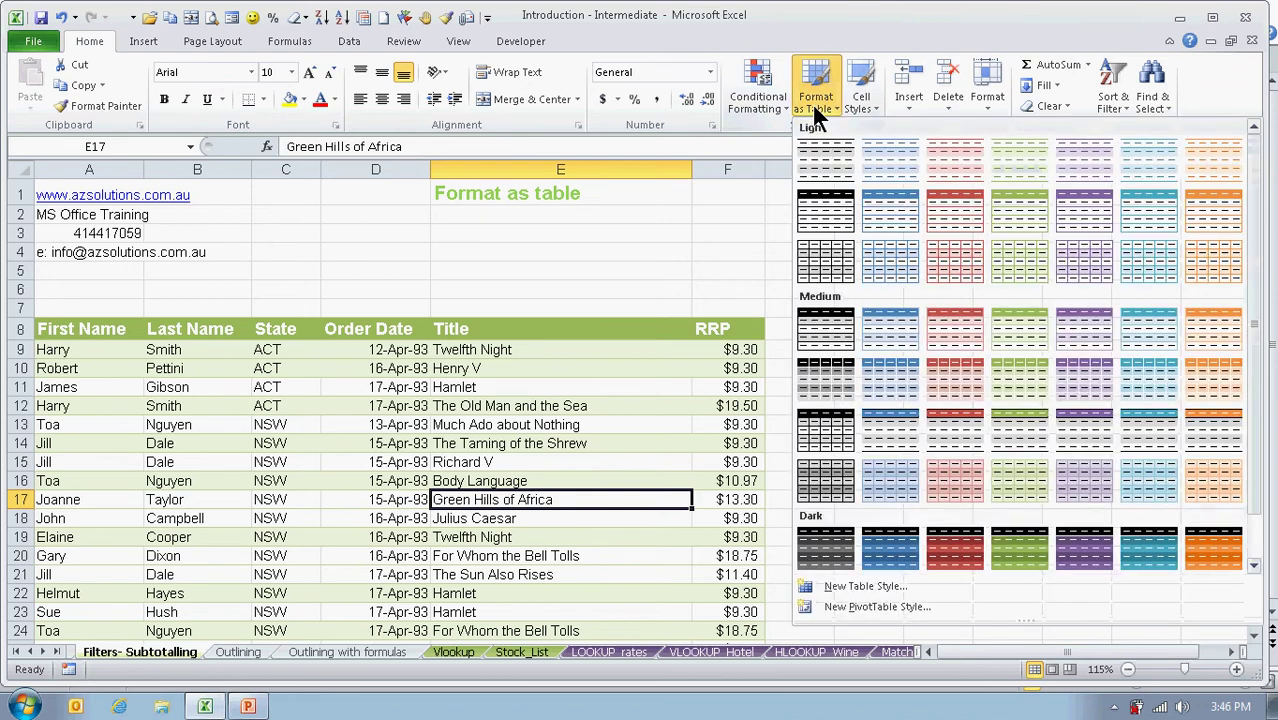
{"action": "left_click", "coordinate": [1026, 327]}
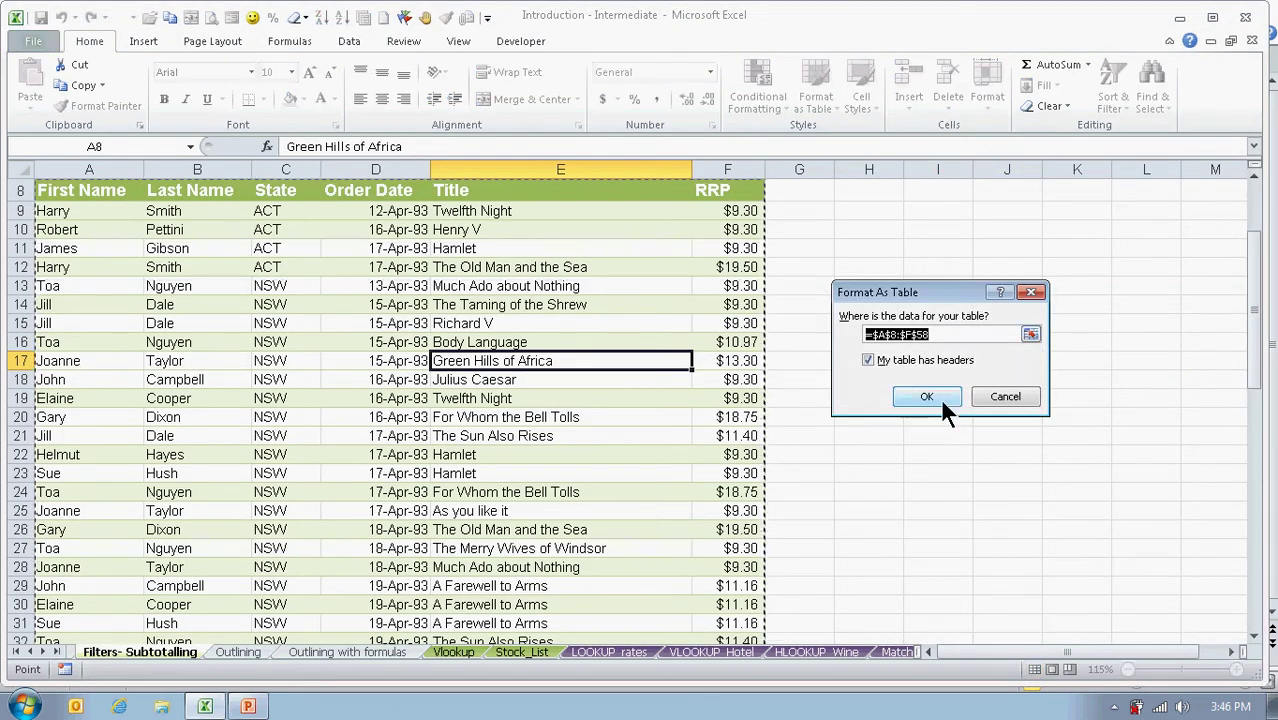
{"action": "left_click", "coordinate": [505, 323]}
{"action": "scroll", "coordinate": [575, 420], "scroll_direction": "down", "scroll_amount": 5}
{"action": "scroll", "coordinate": [583, 435], "scroll_direction": "up", "scroll_amount": 7}
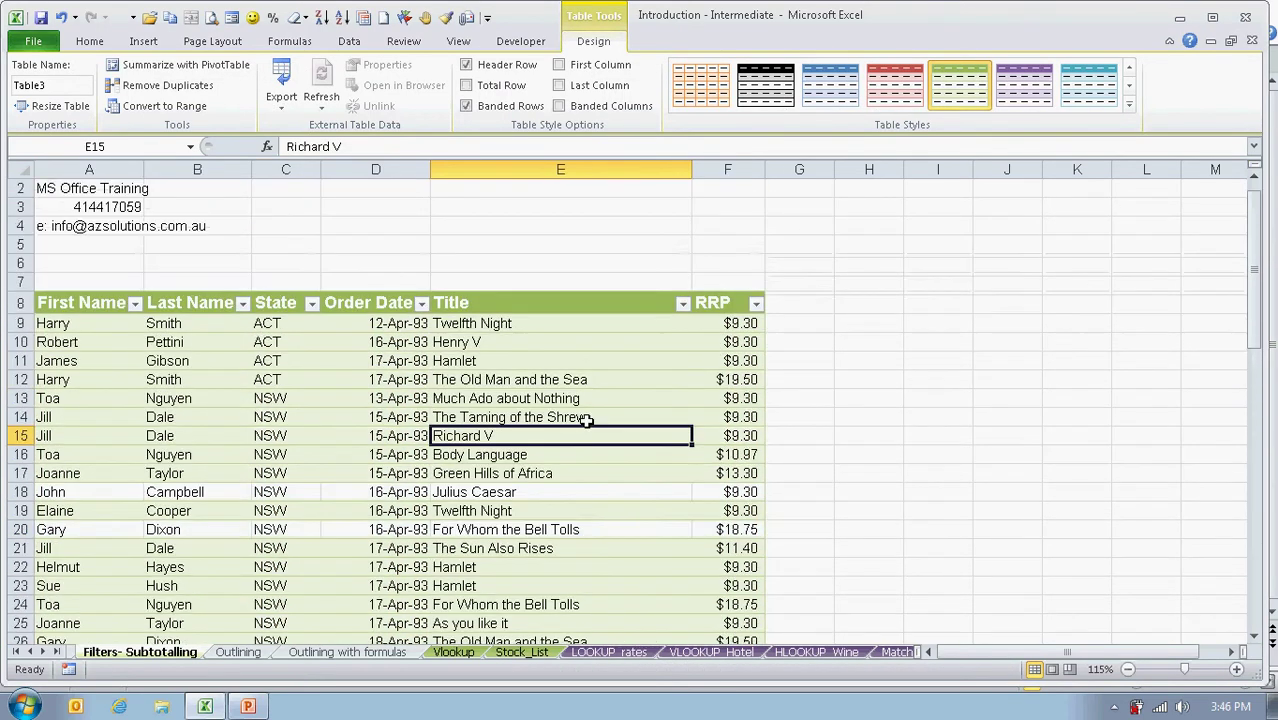
Switch back to the PowerPoint presentation showing the az solutions title slide.
{"action": "left_click", "coordinate": [248, 706]}
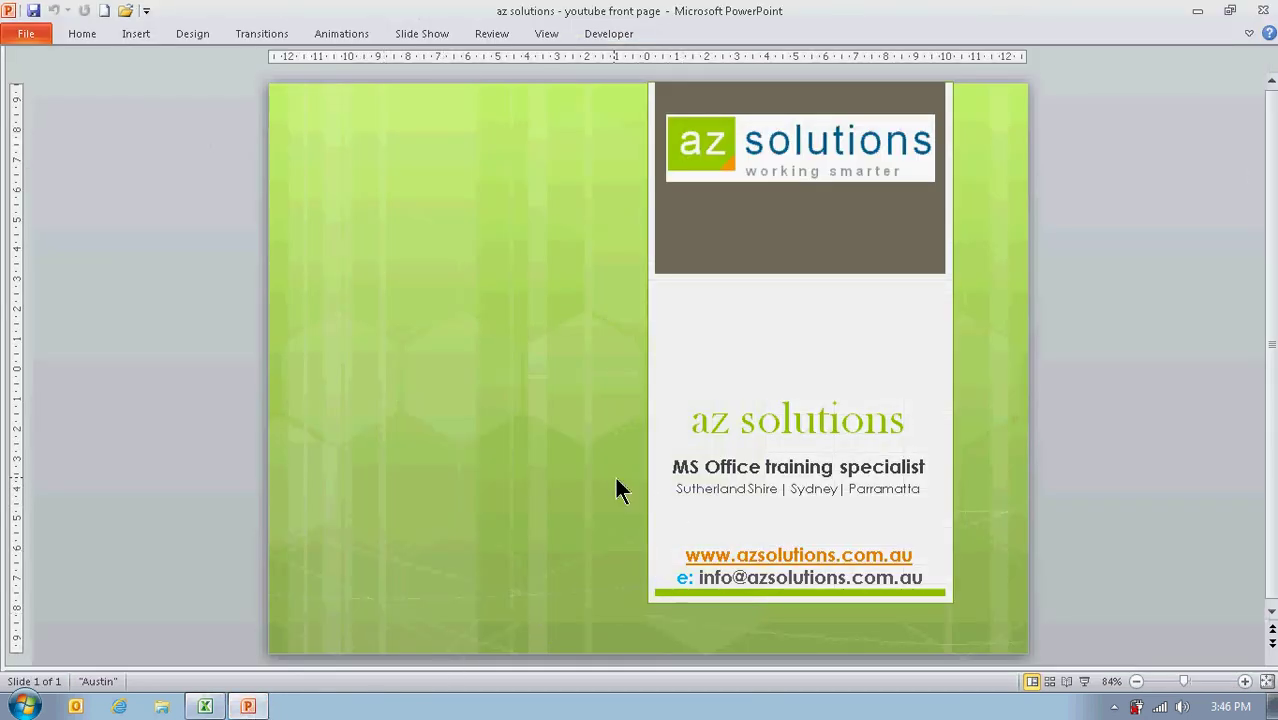